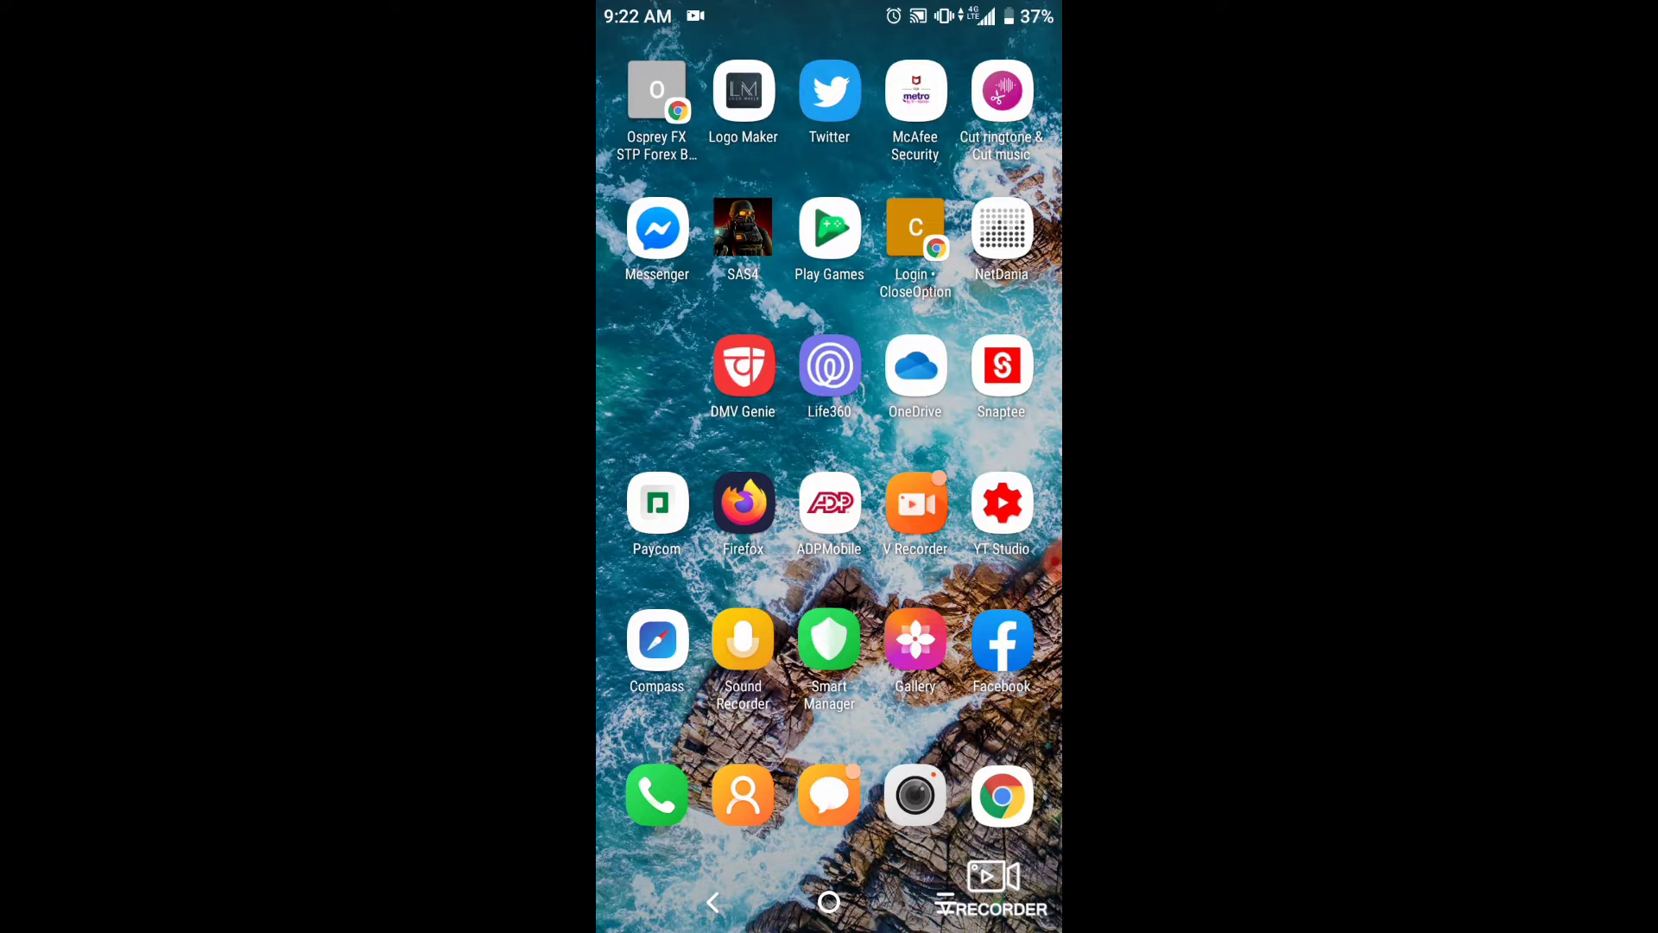
- Swipe up to the app drawer and scroll down to the YouTube icon
drag(829, 734, 830, 302)
scroll(829, 483, down, 10)
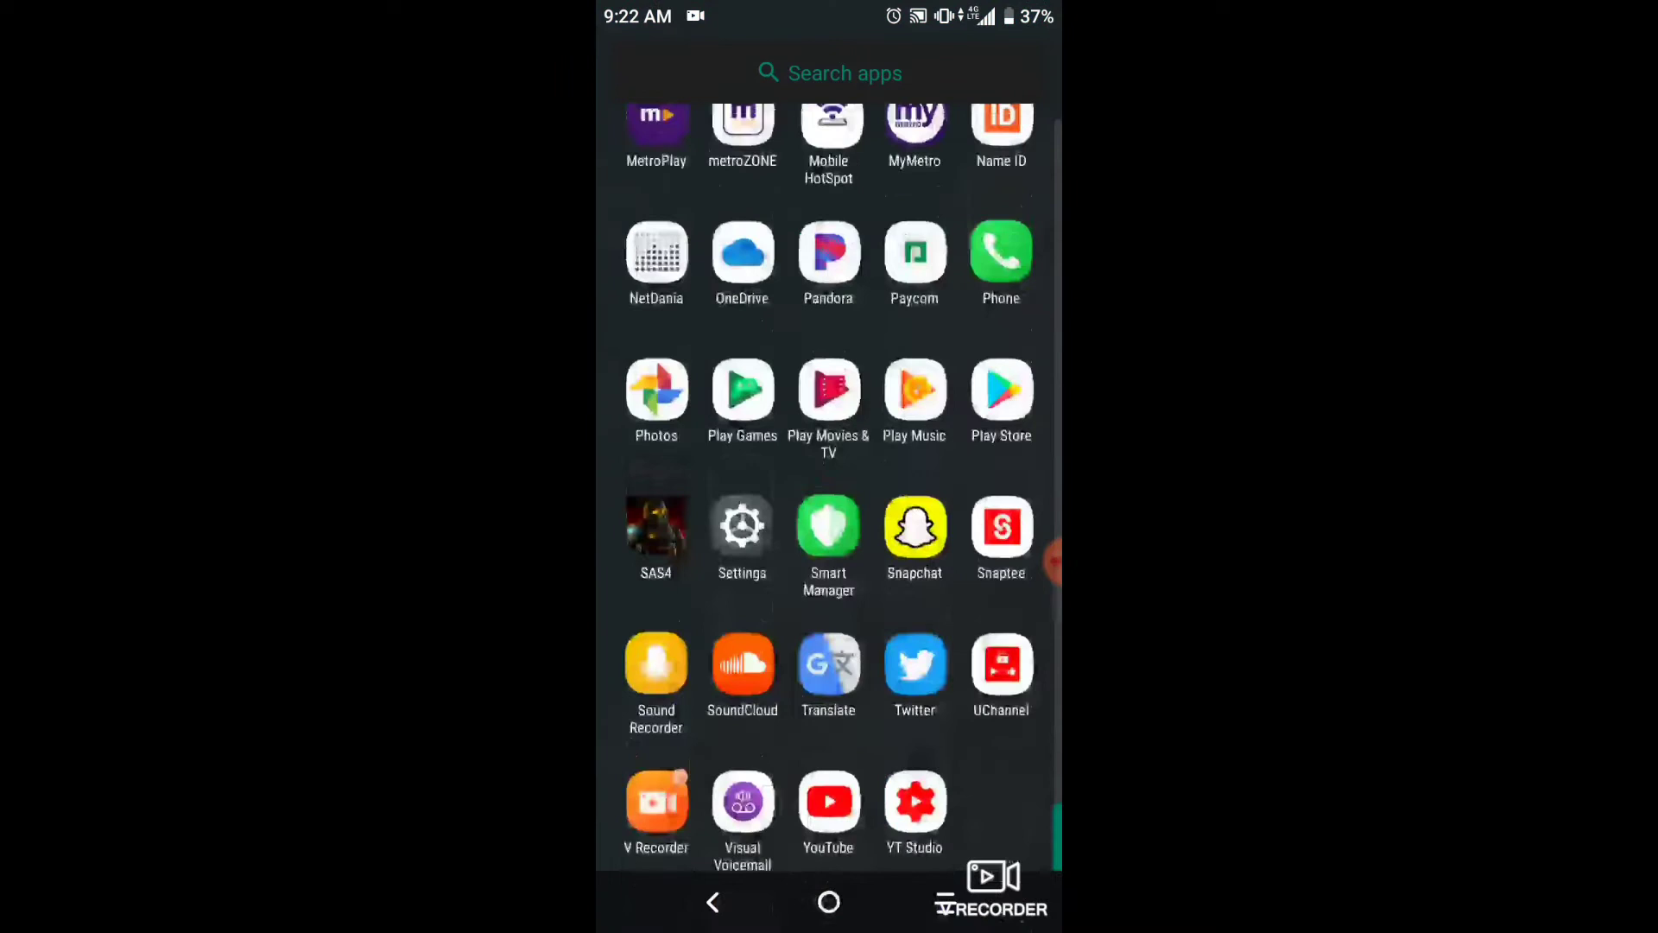
- View the WorkingProgress channel's current banner in the YouTube app, then return Home
click(829, 793)
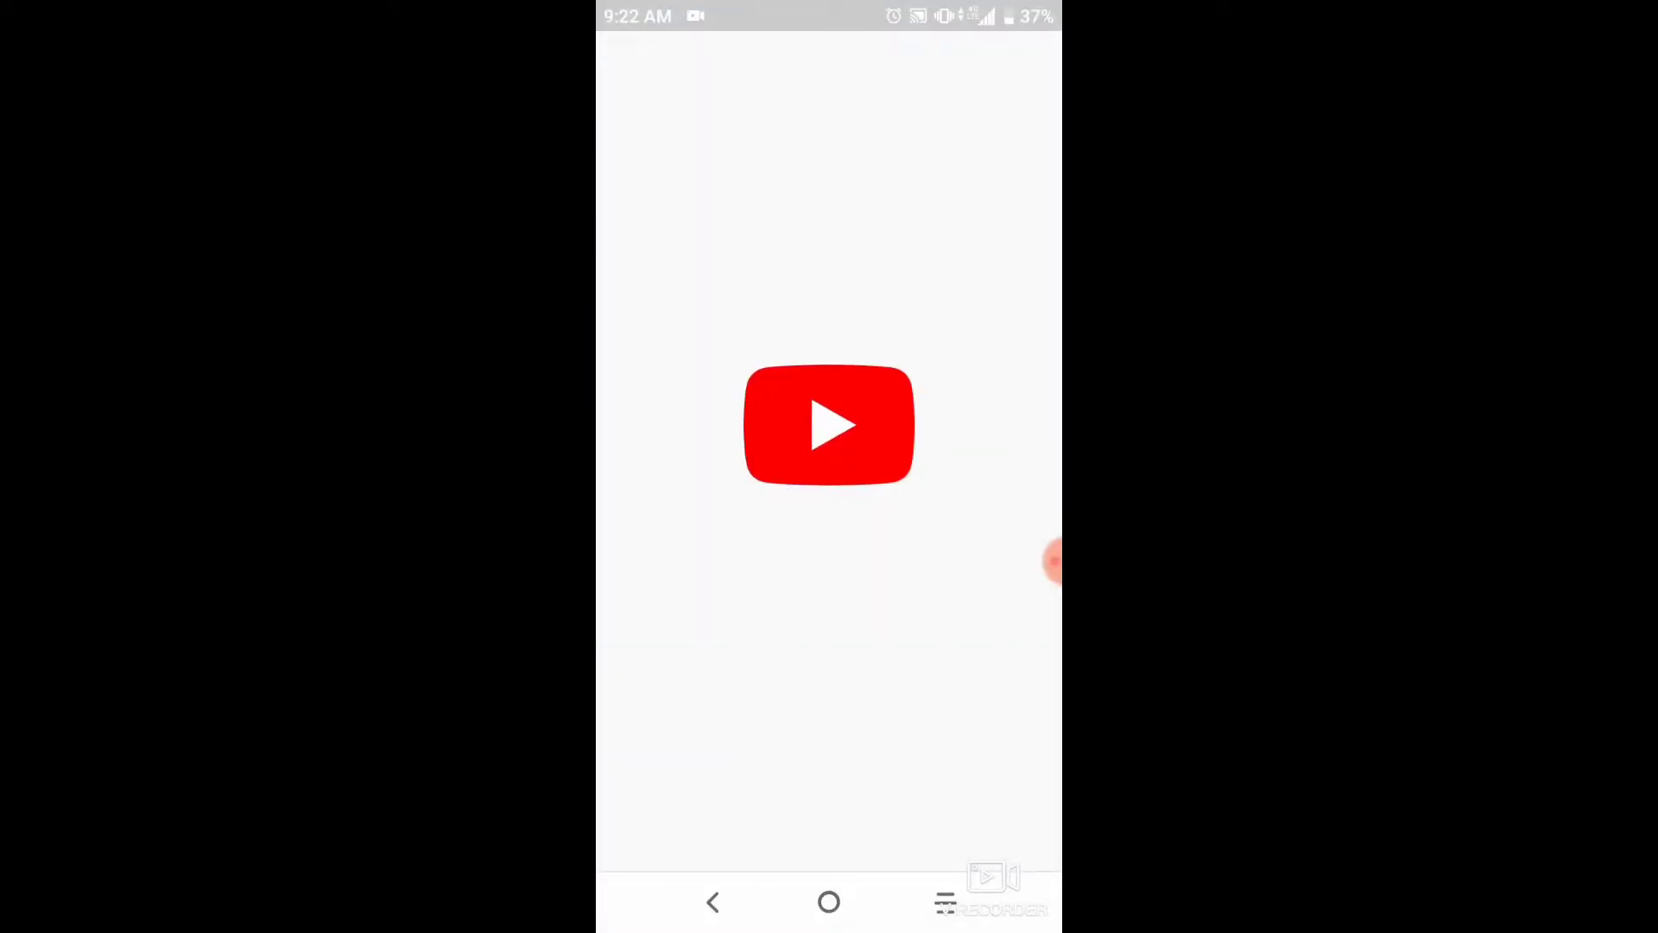
click(1026, 62)
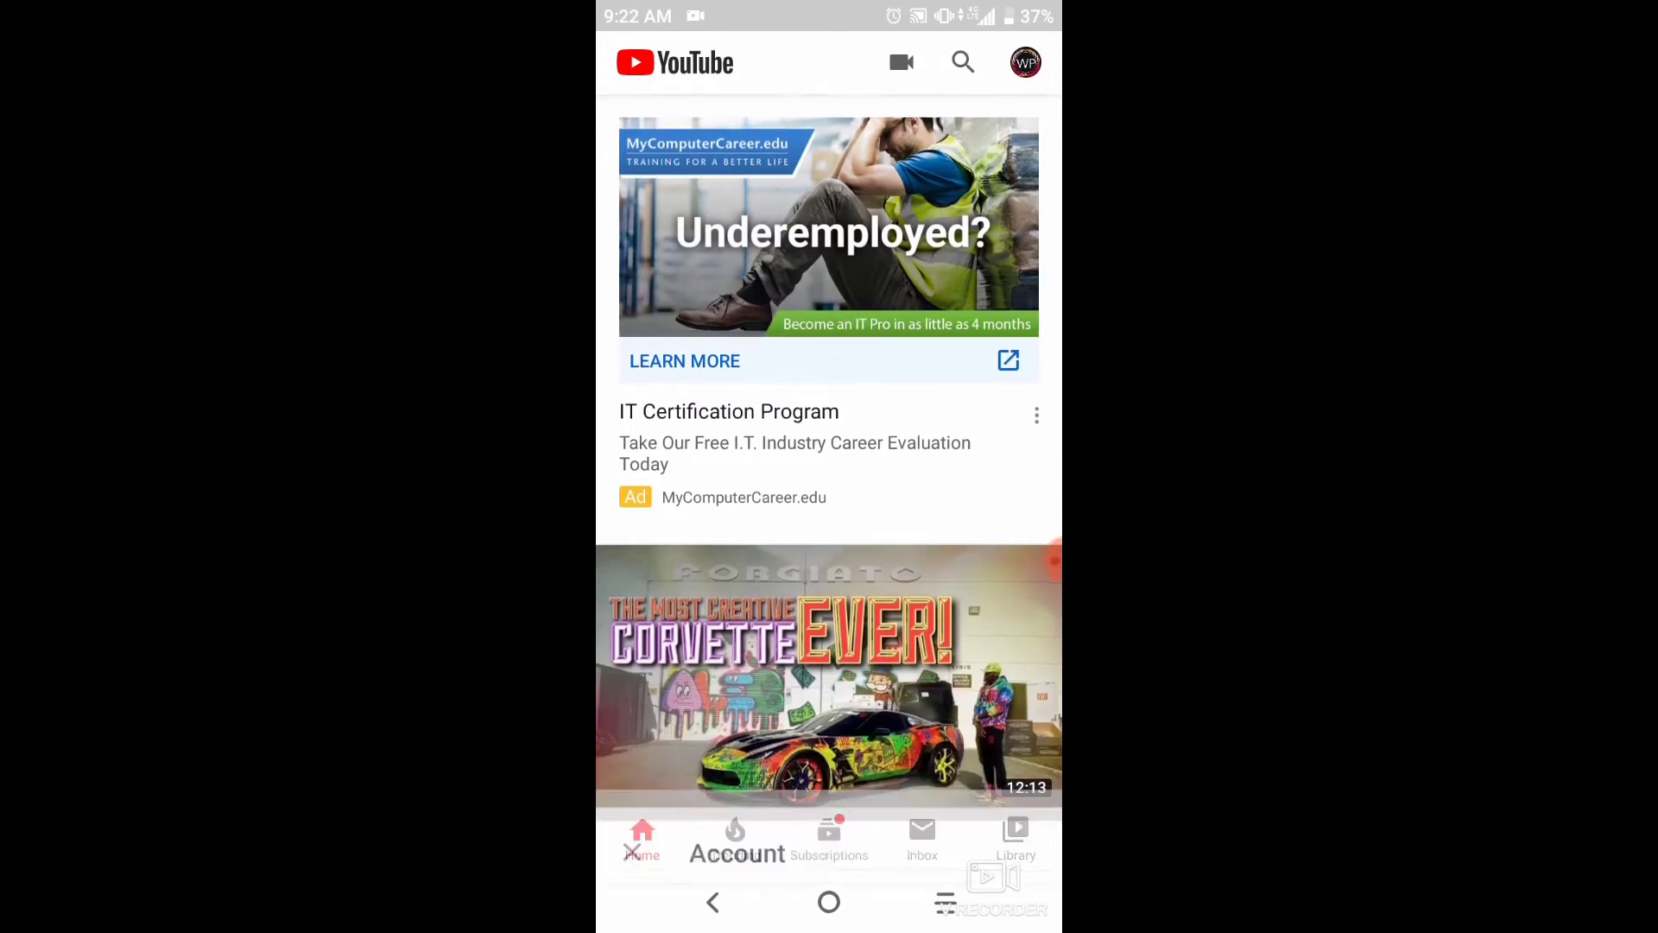
click(748, 314)
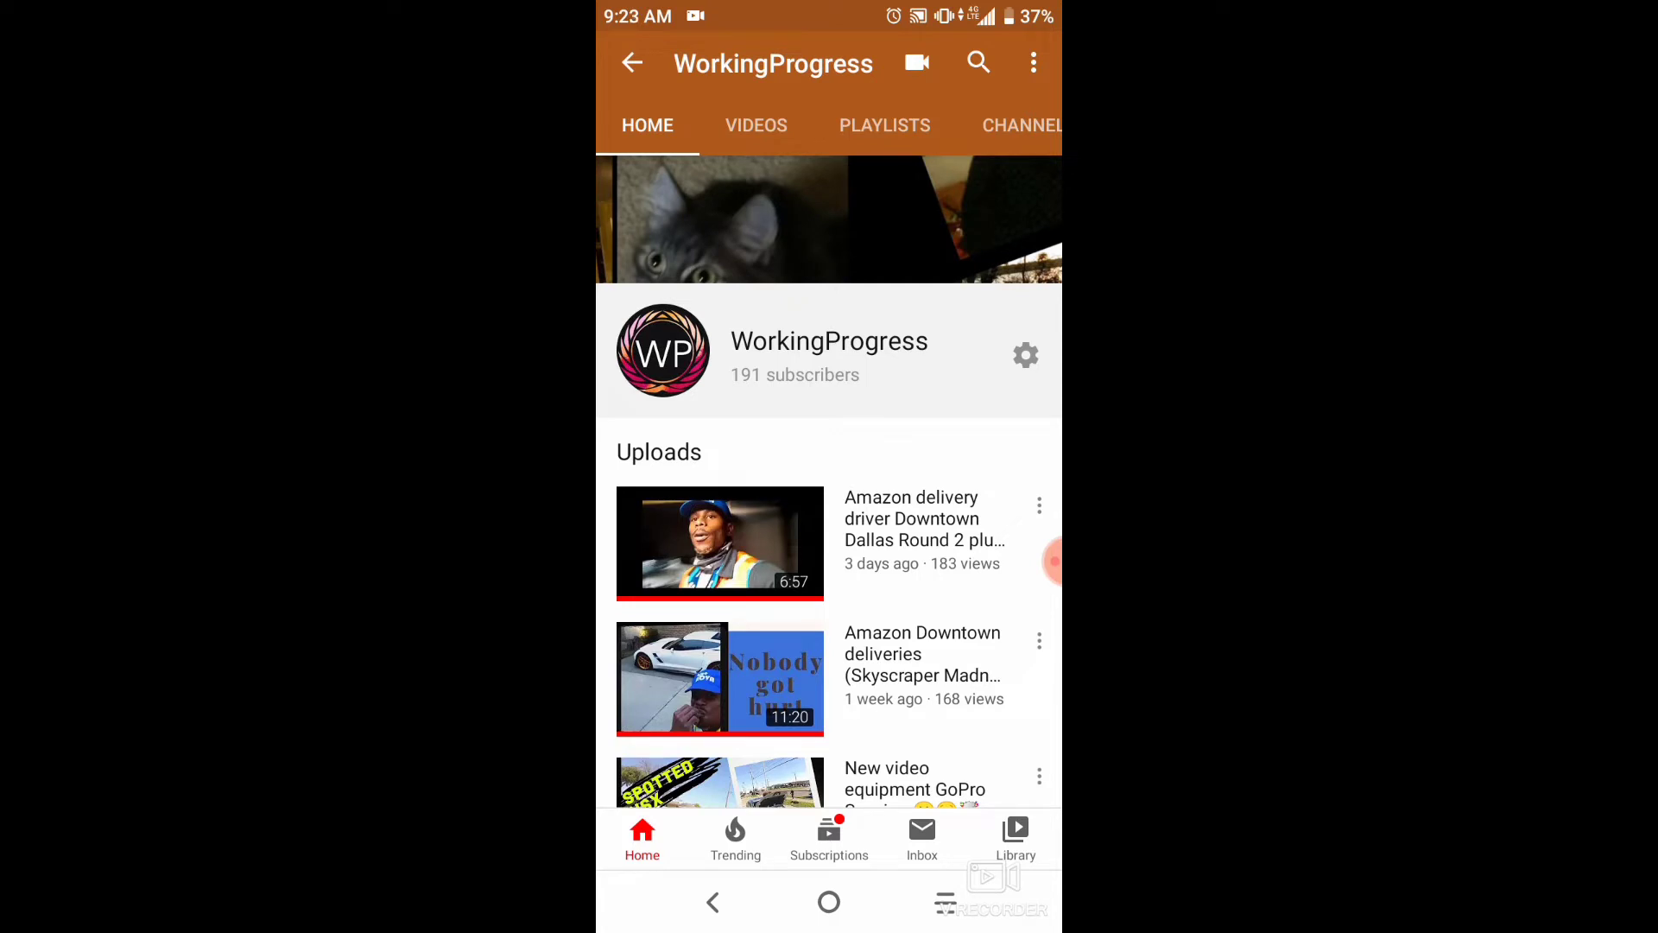
click(830, 902)
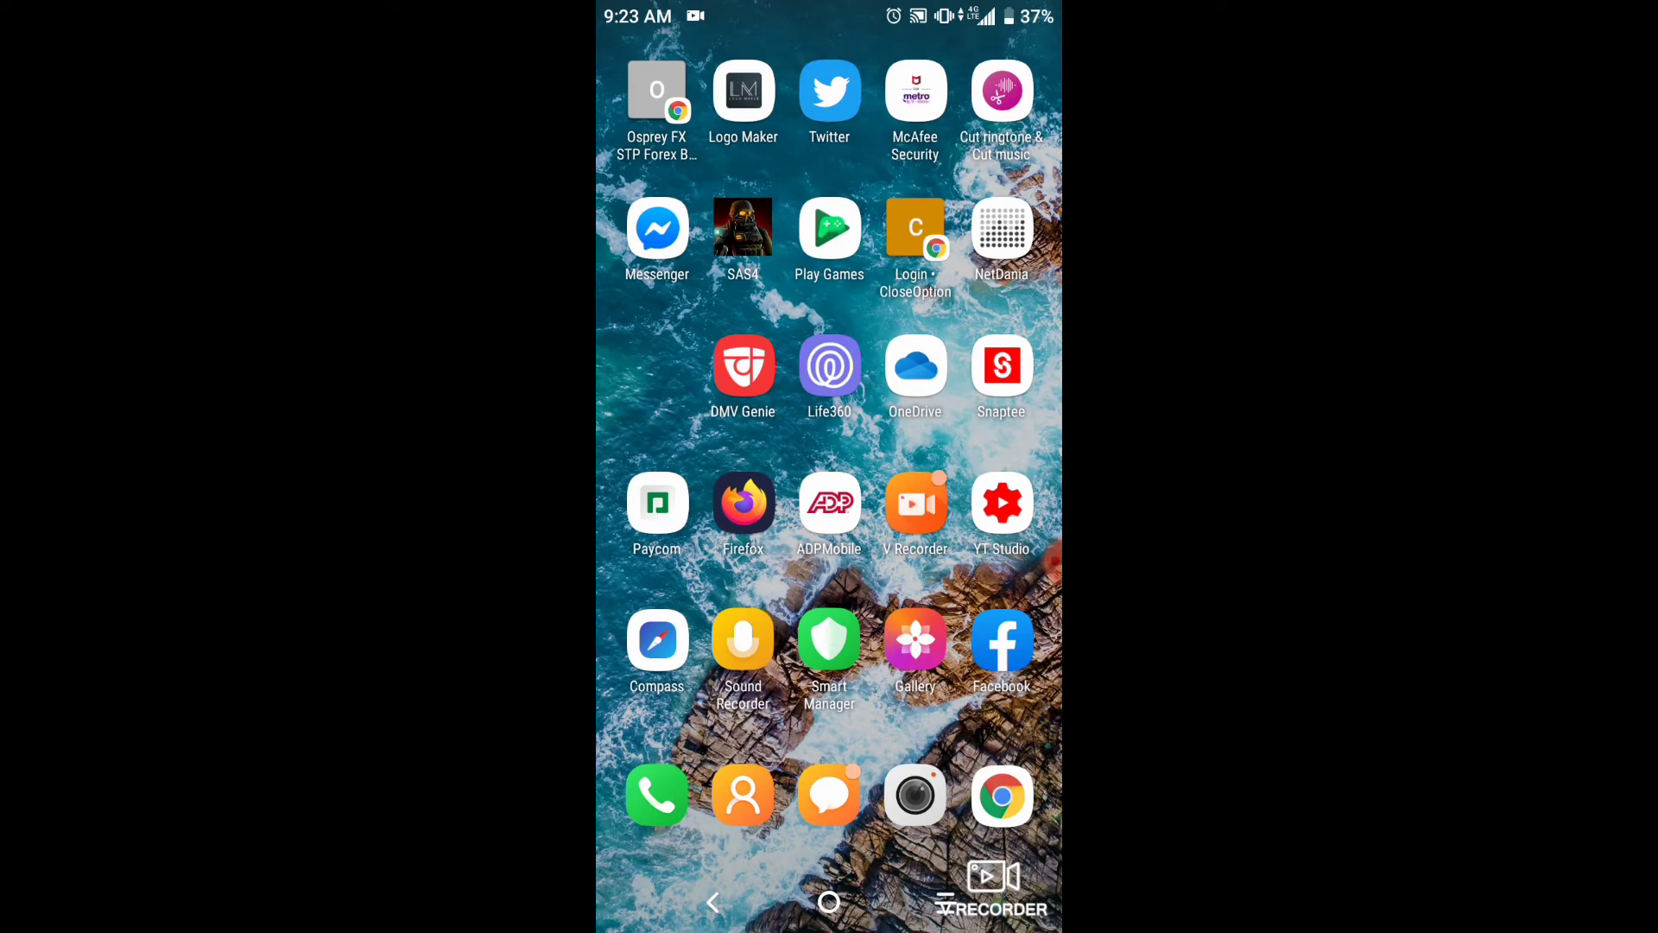
- Start a new Chrome tab and enter 'youtube.com' in the address bar to load YouTube
click(1002, 795)
click(829, 432)
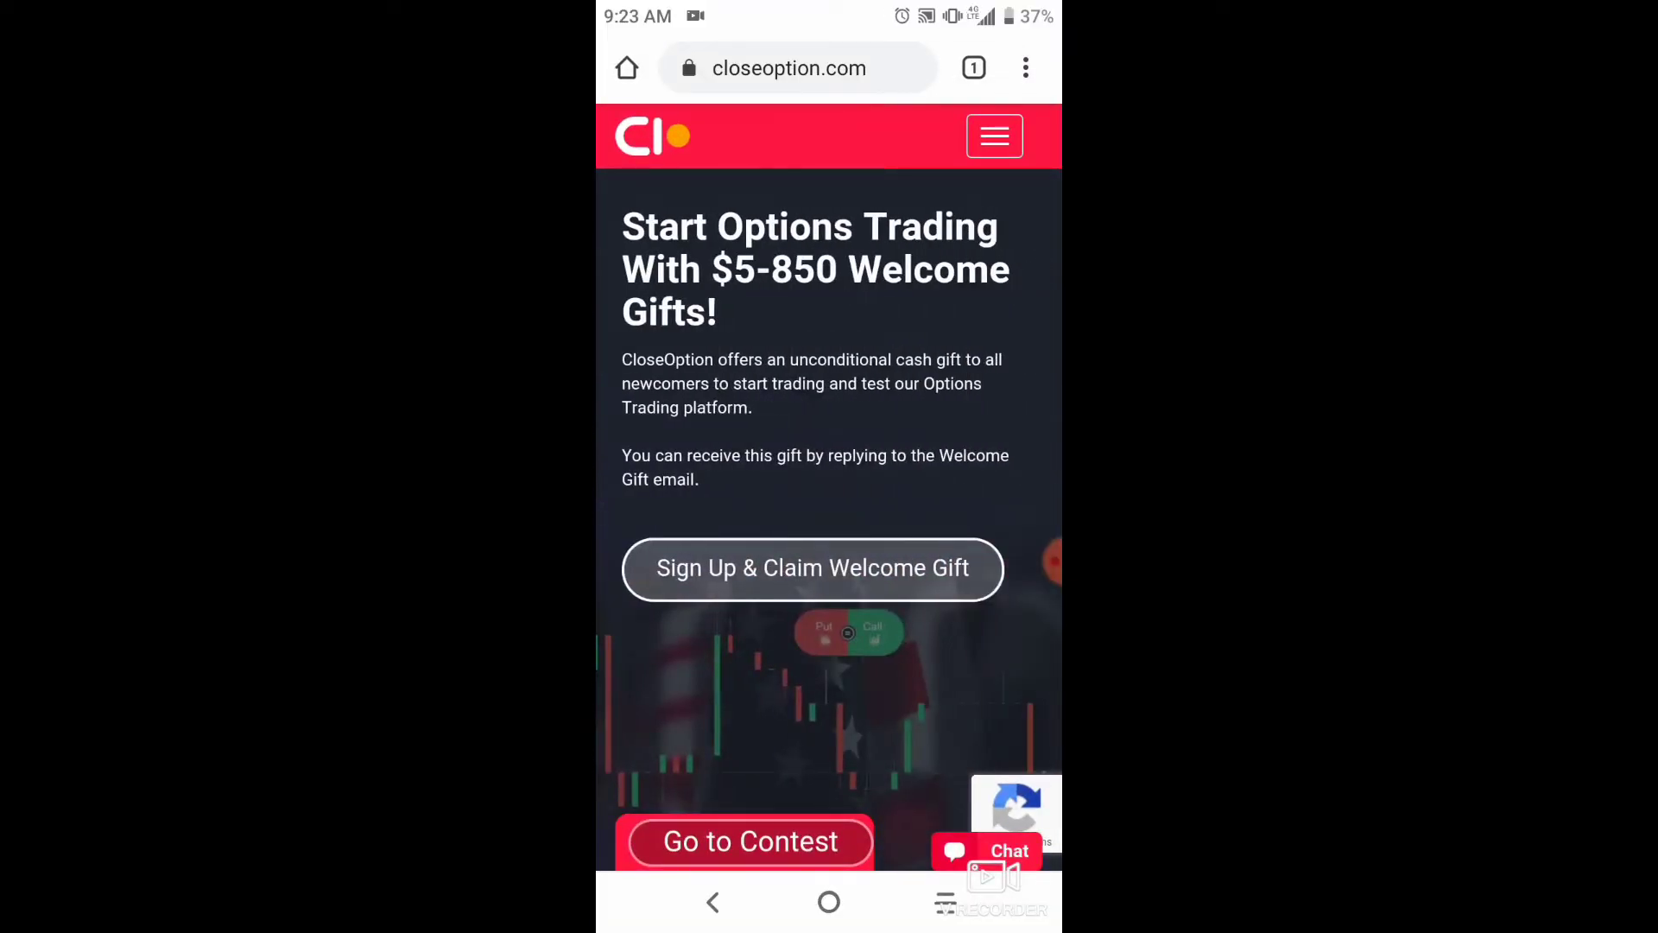
click(974, 67)
click(631, 66)
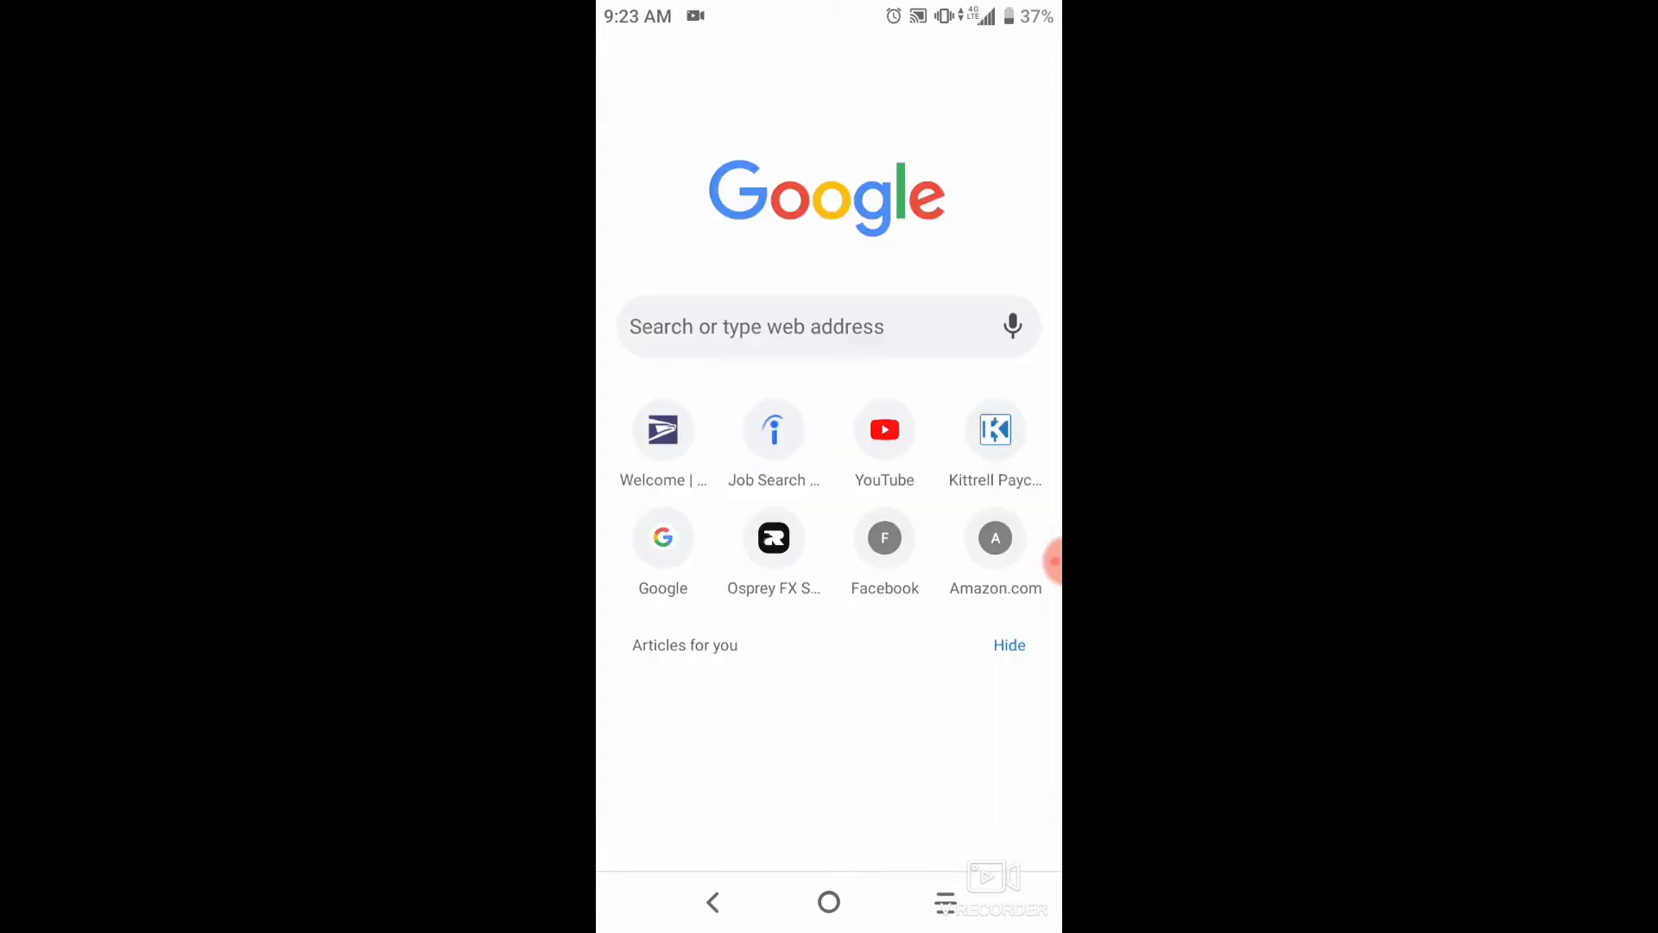
click(757, 327)
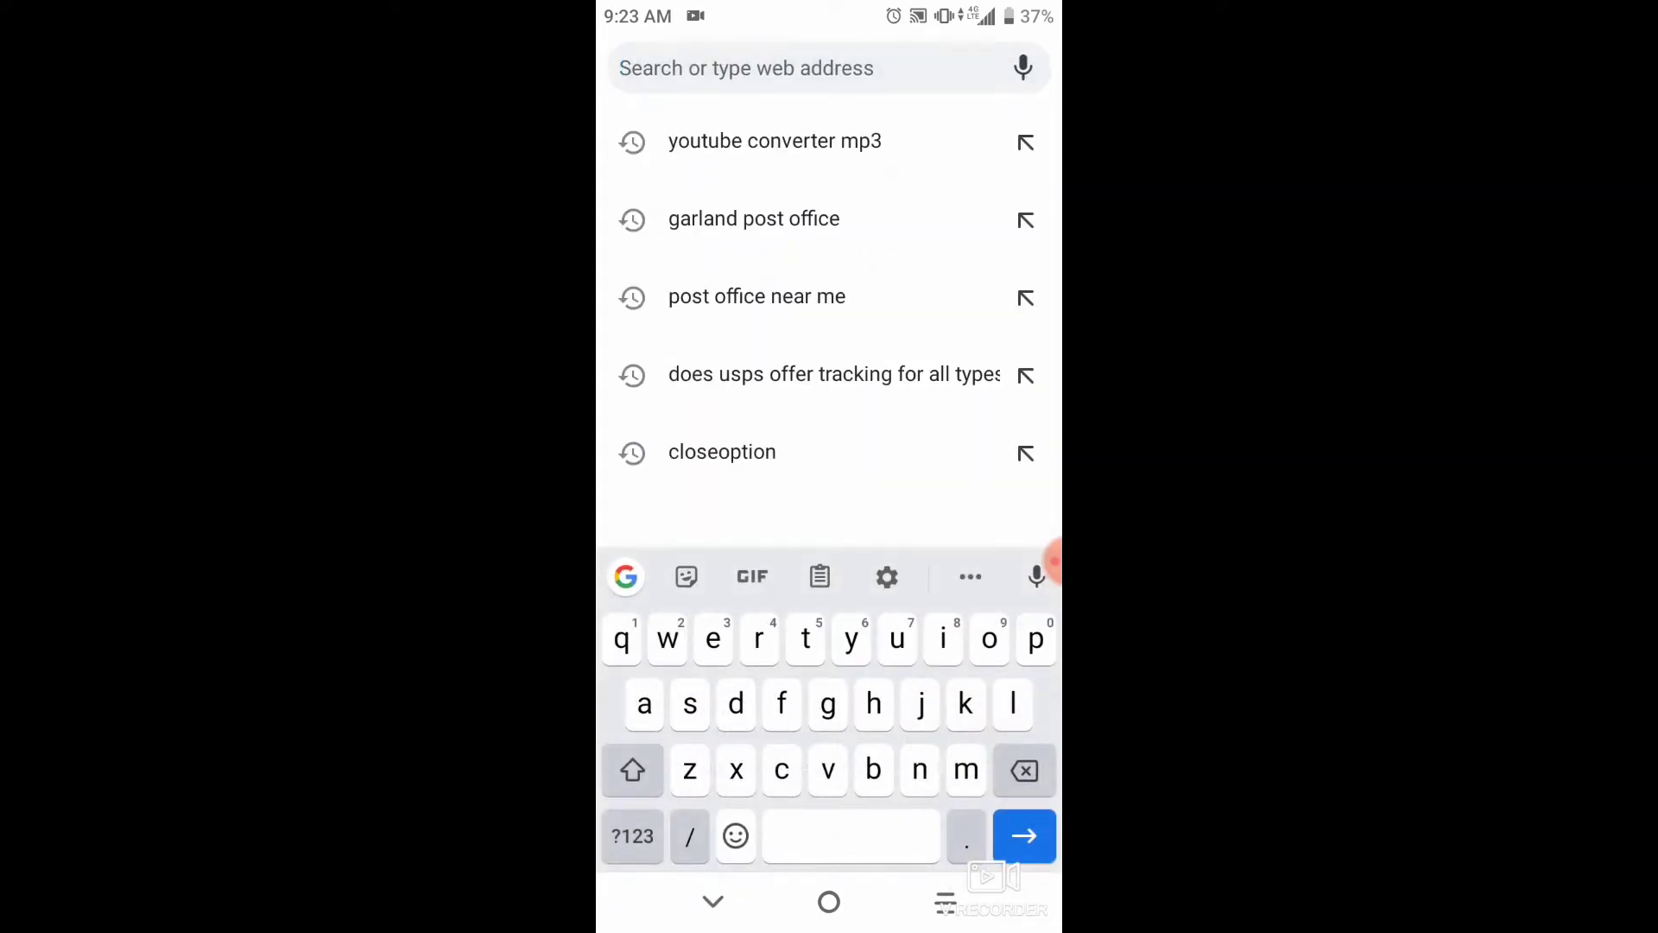
text(youtube.com)
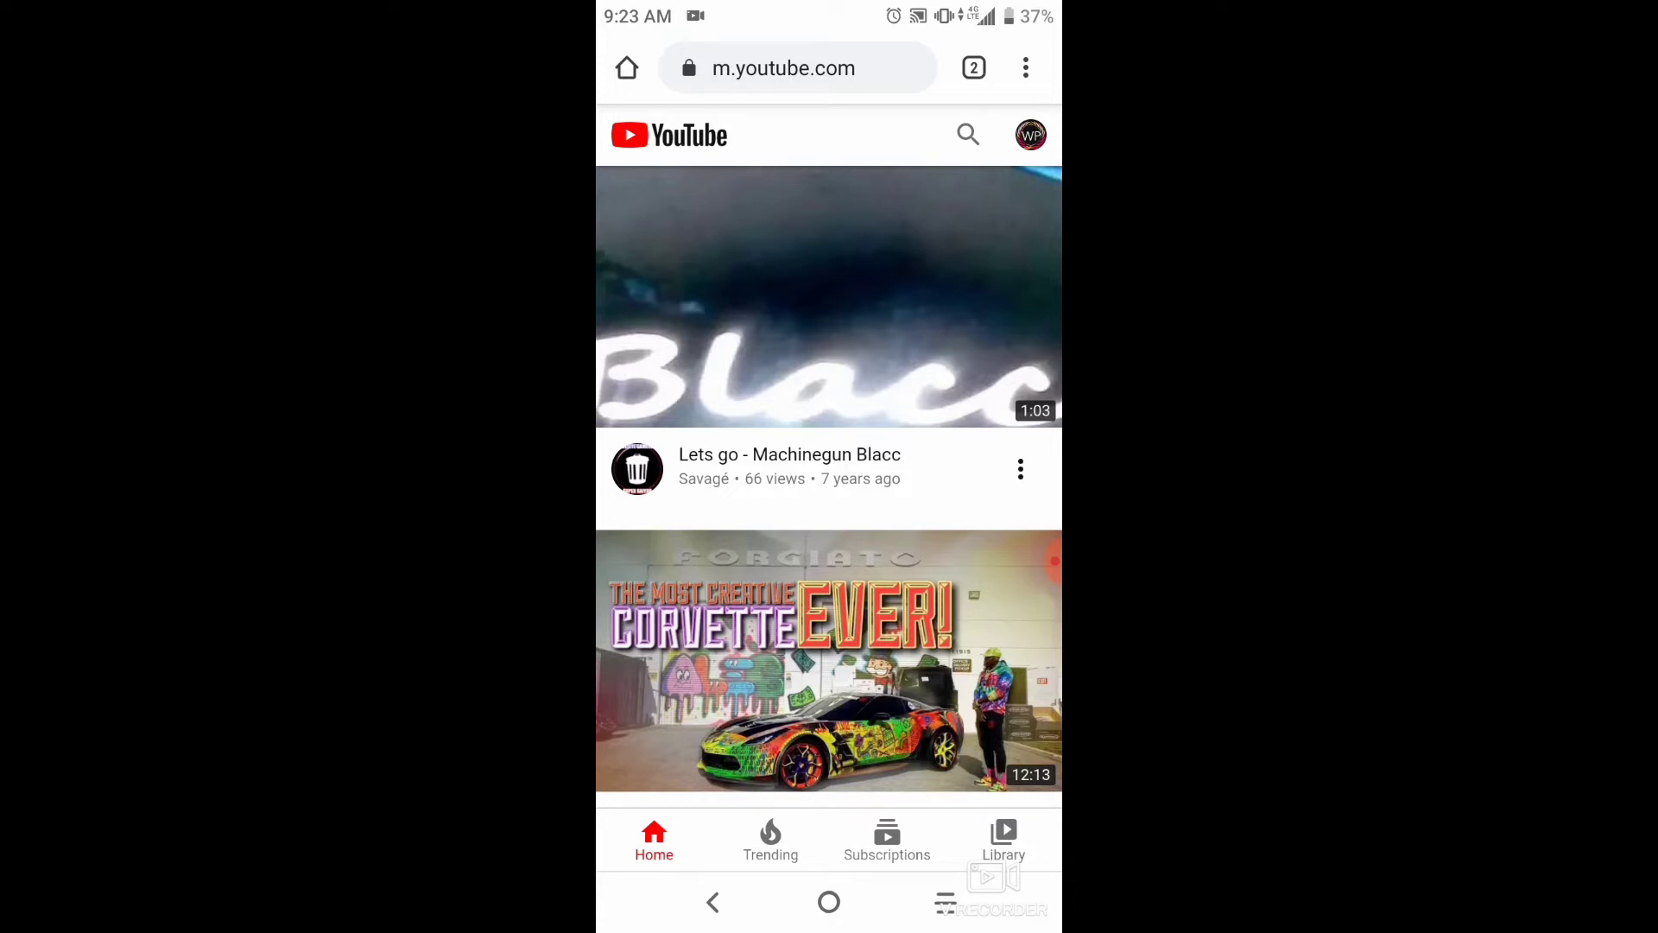
- Turn on Chrome's Desktop site option and confirm it stays checked
click(1027, 67)
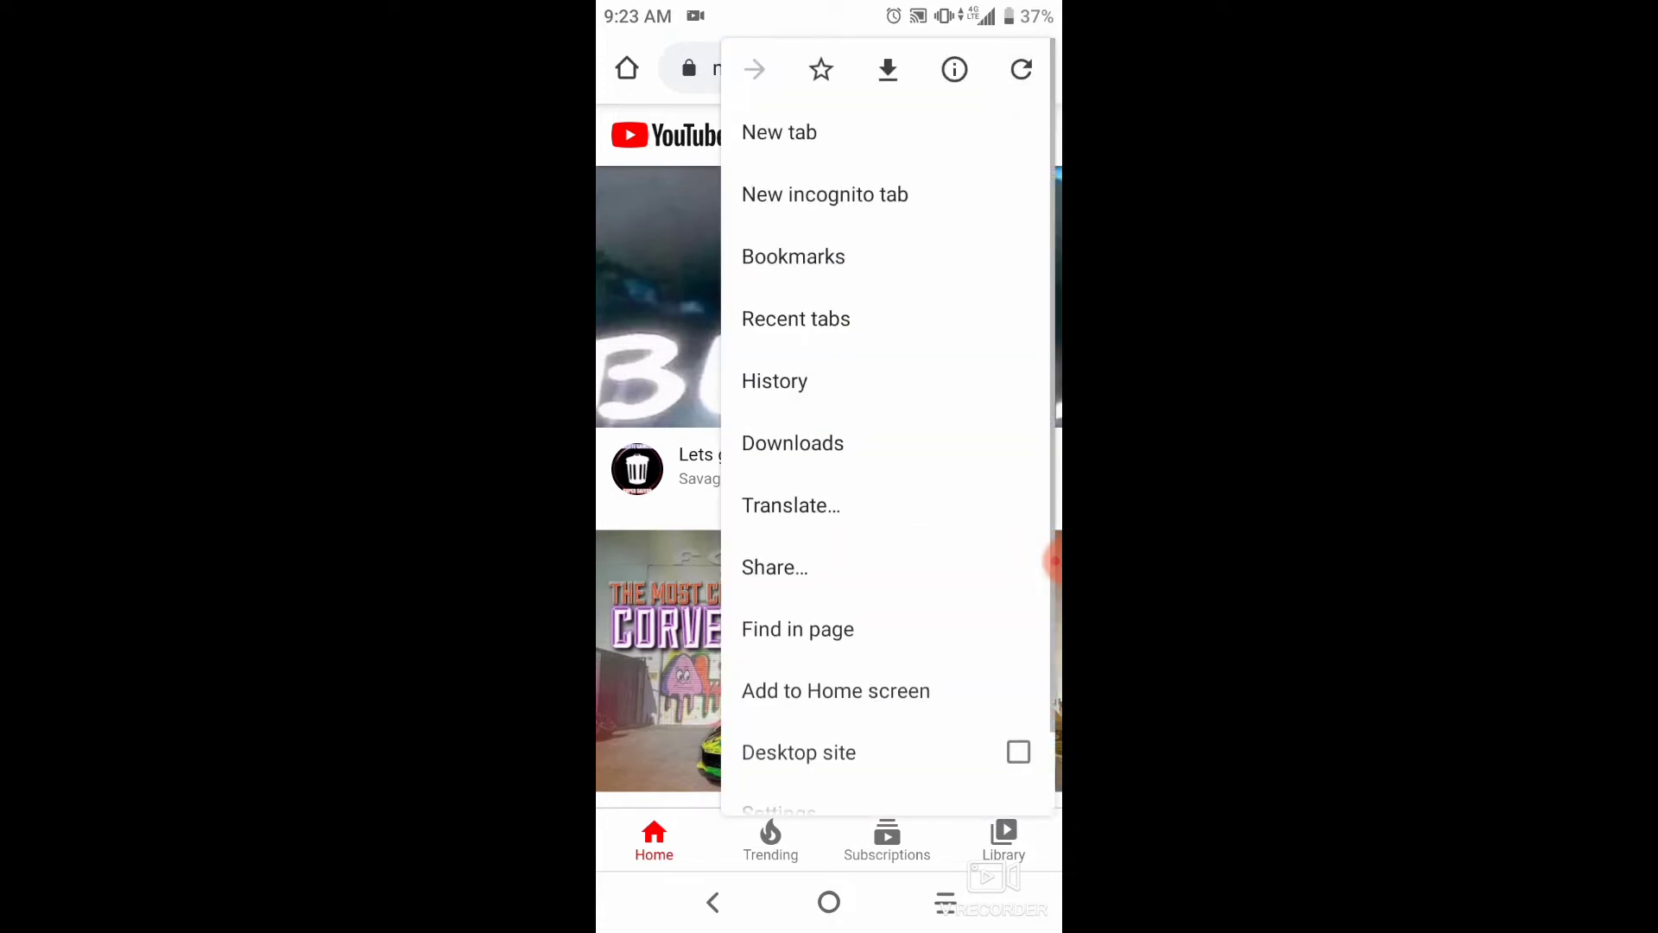
scroll(888, 432, down, 2)
click(800, 661)
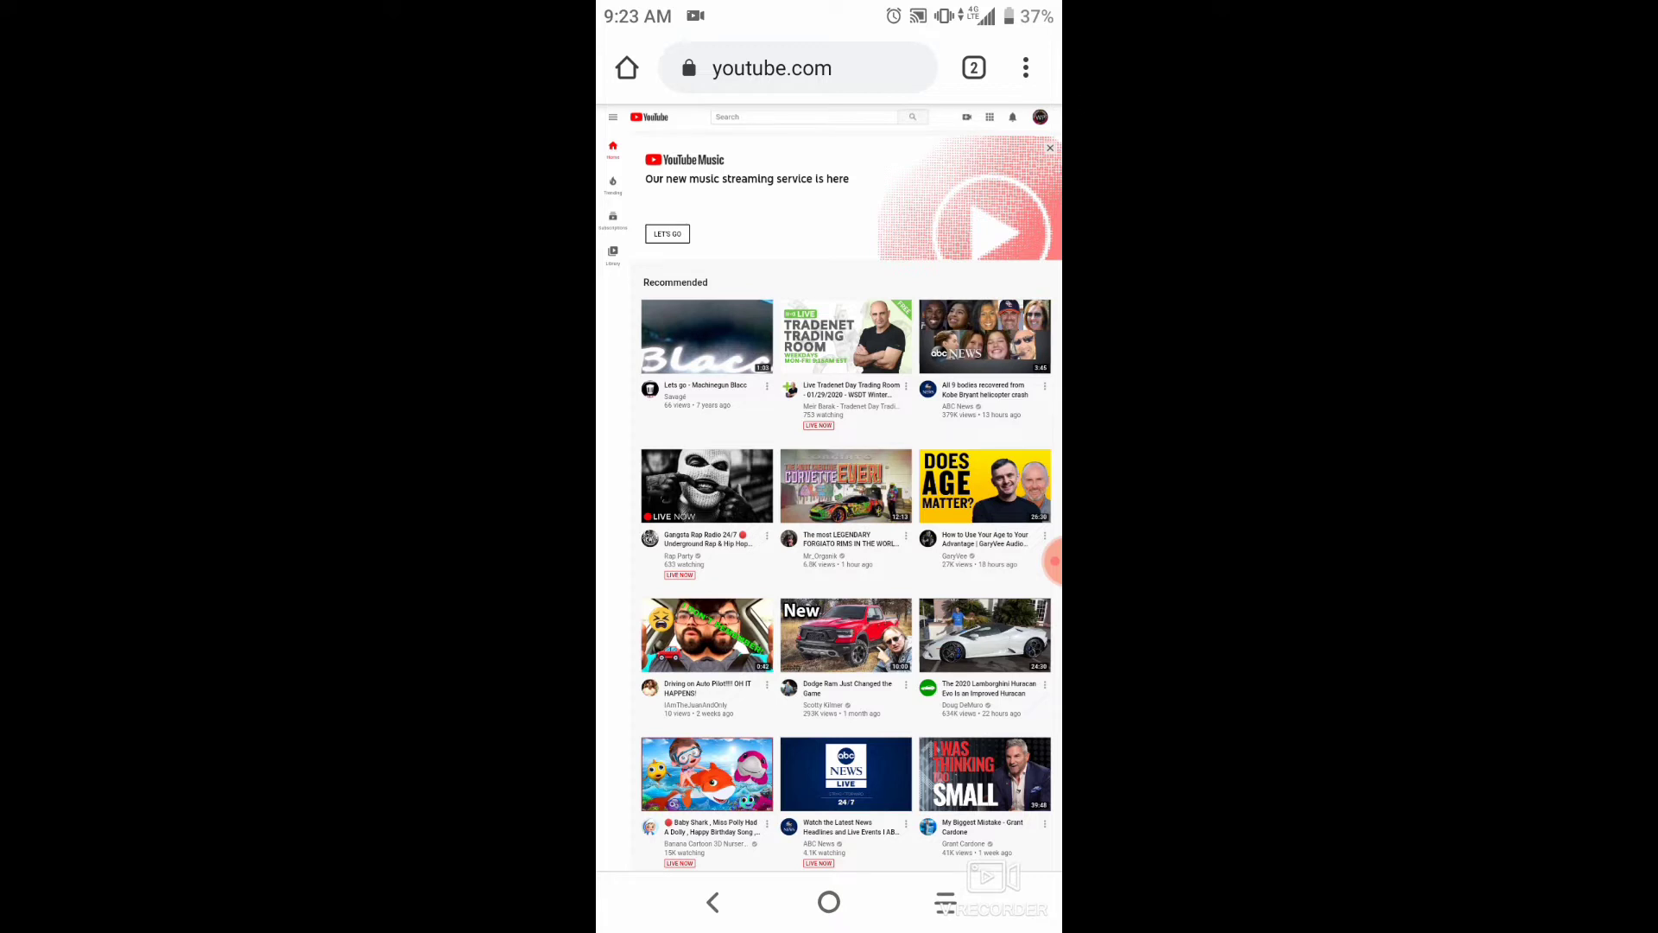
click(1026, 67)
scroll(890, 431, down, 2)
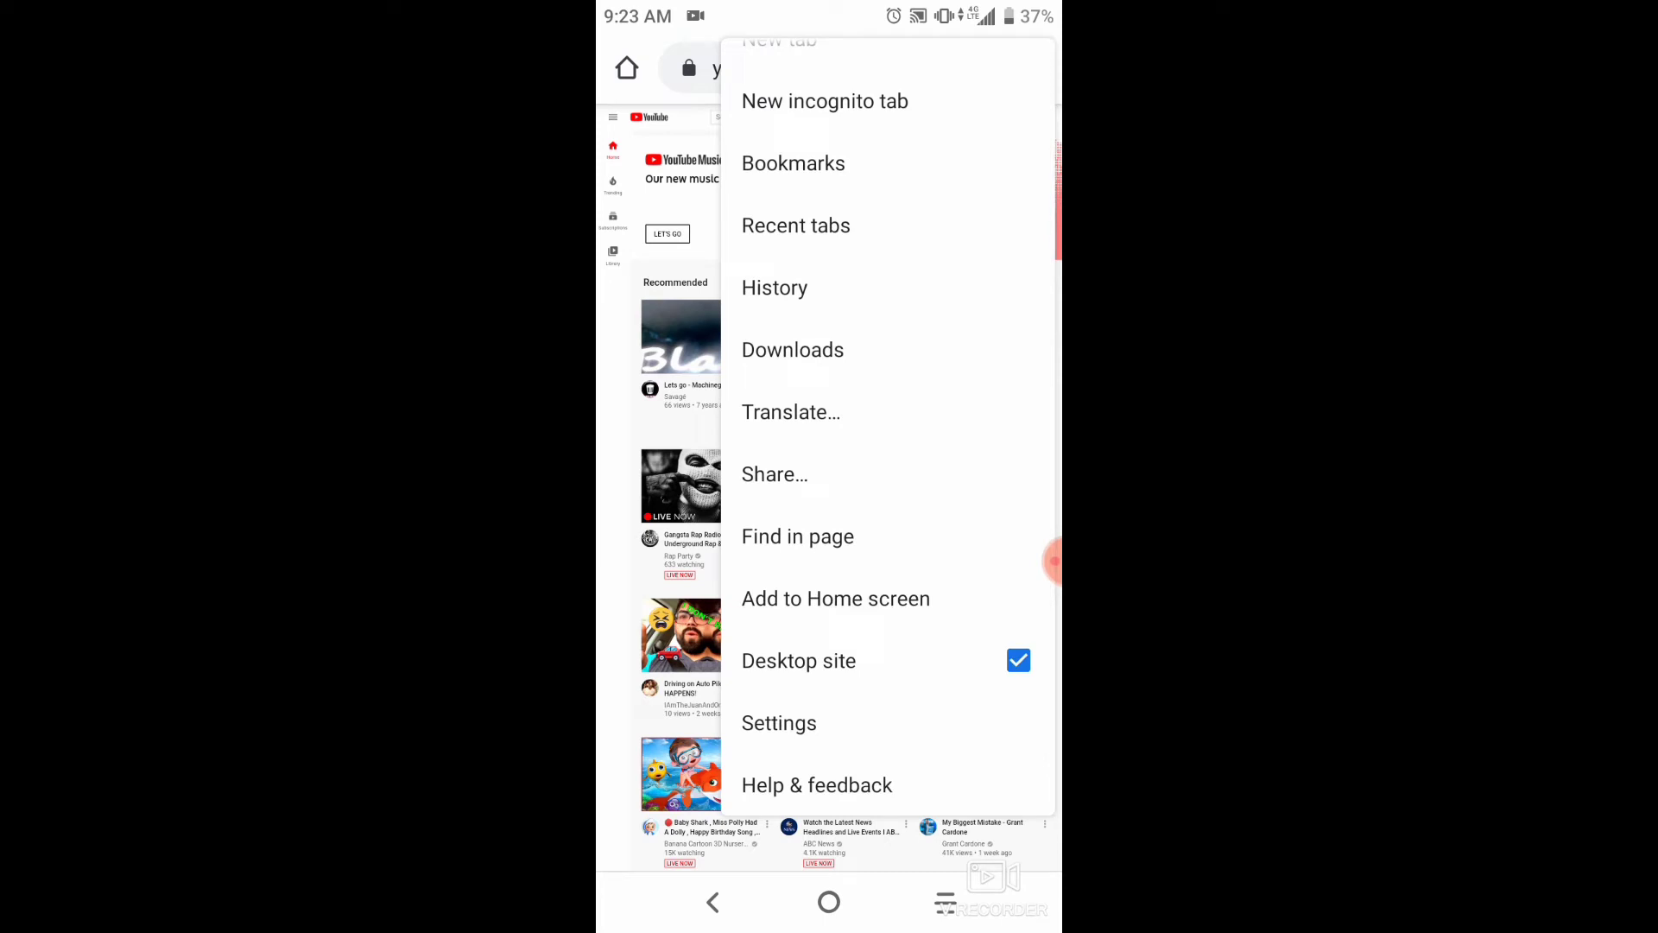
key(Escape)
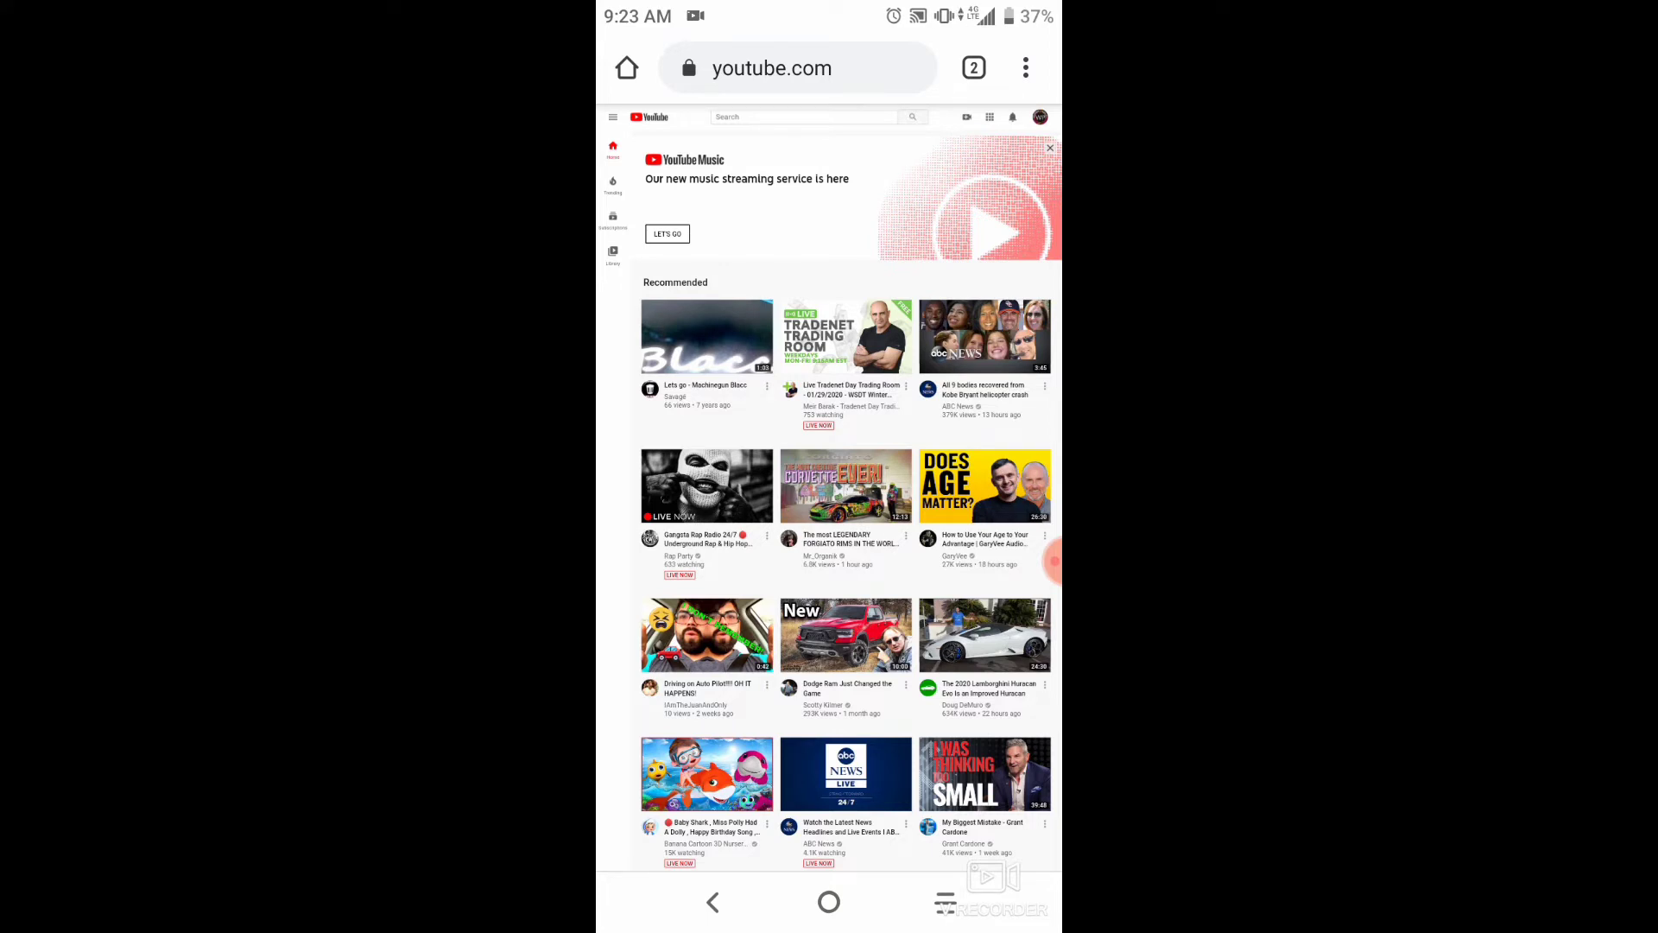
- Reach the WorkingProgress channel page from the WP avatar menu and pan toward the banner
scroll(970, 383, up, 5)
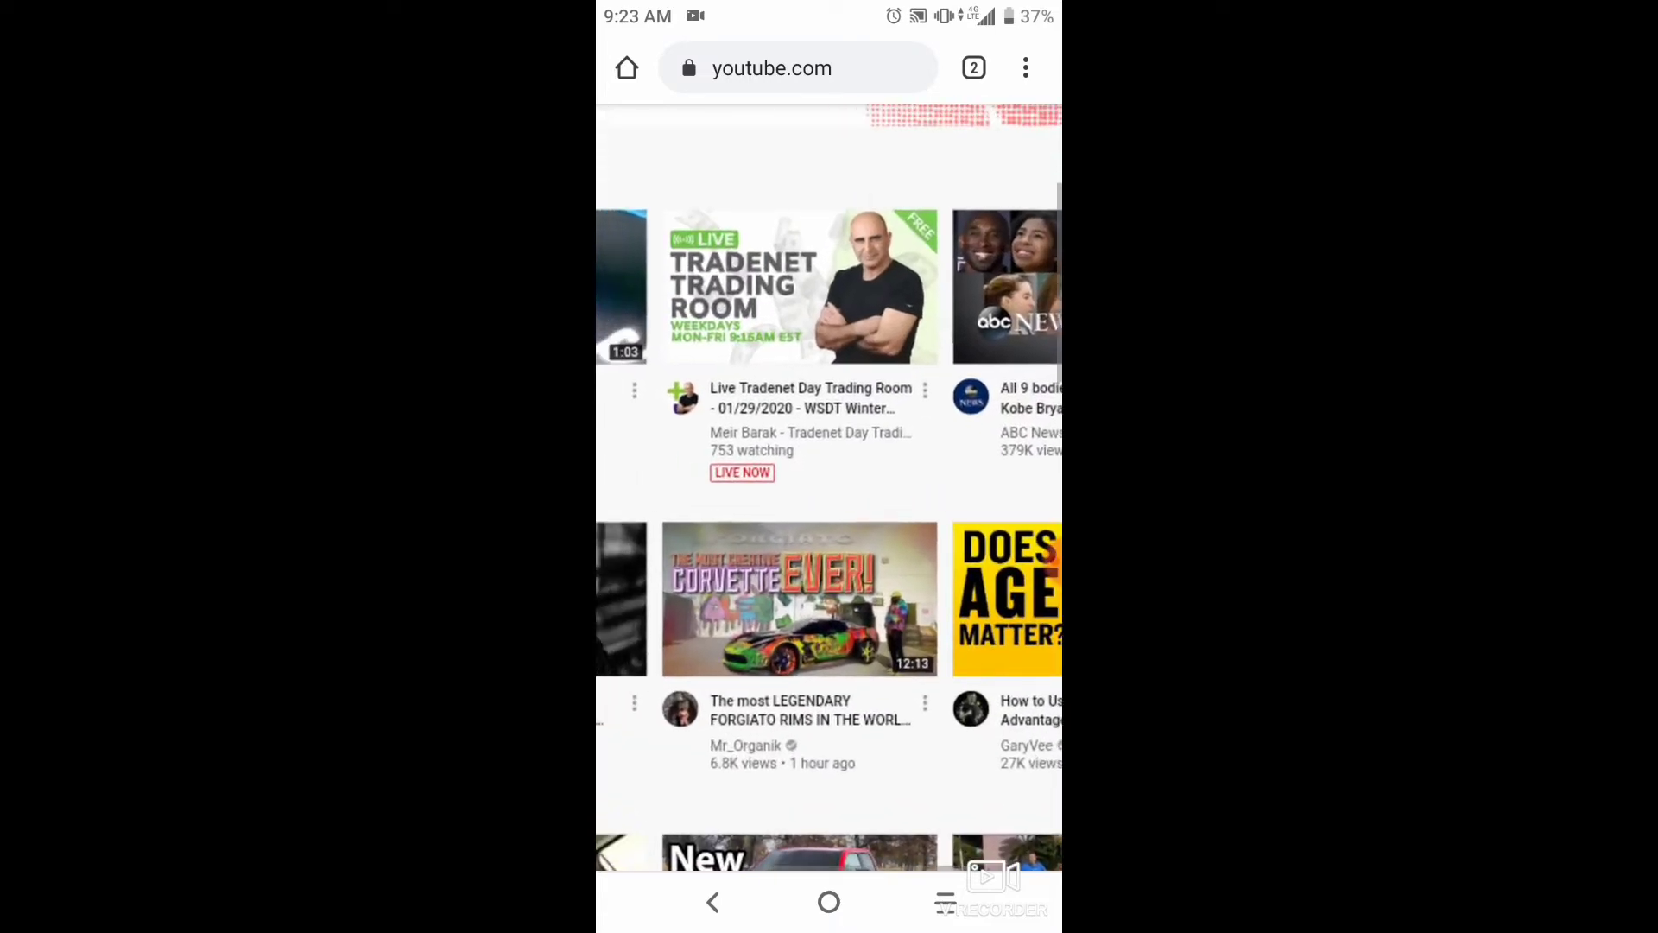
scroll(830, 488, up, 4)
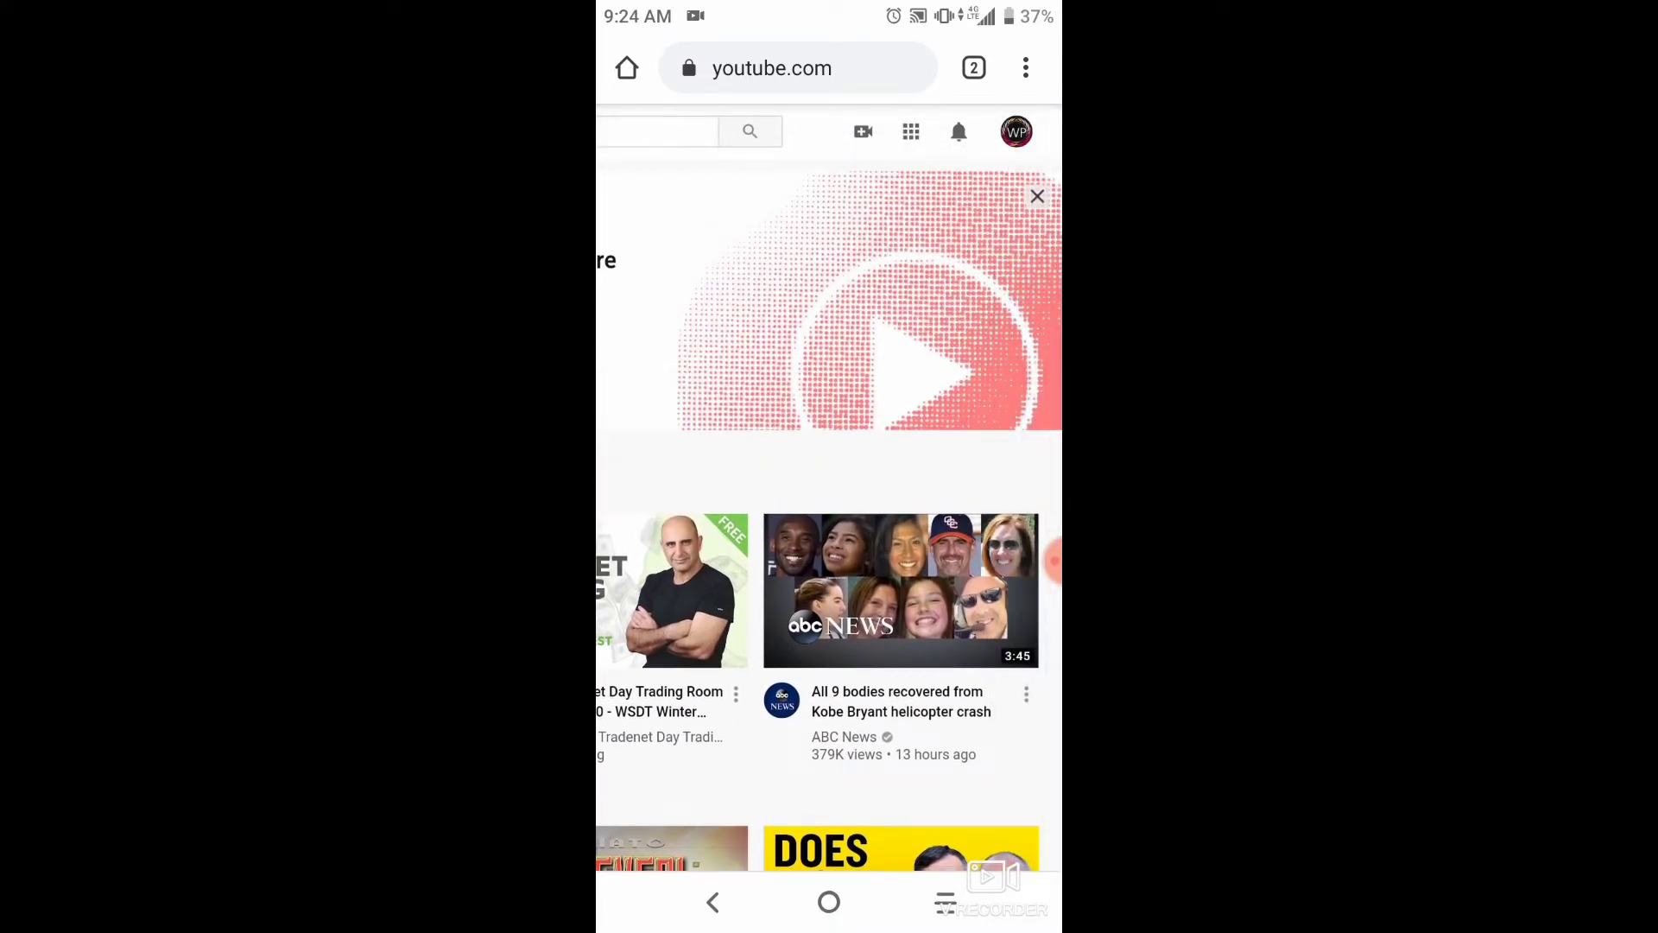
click(1017, 130)
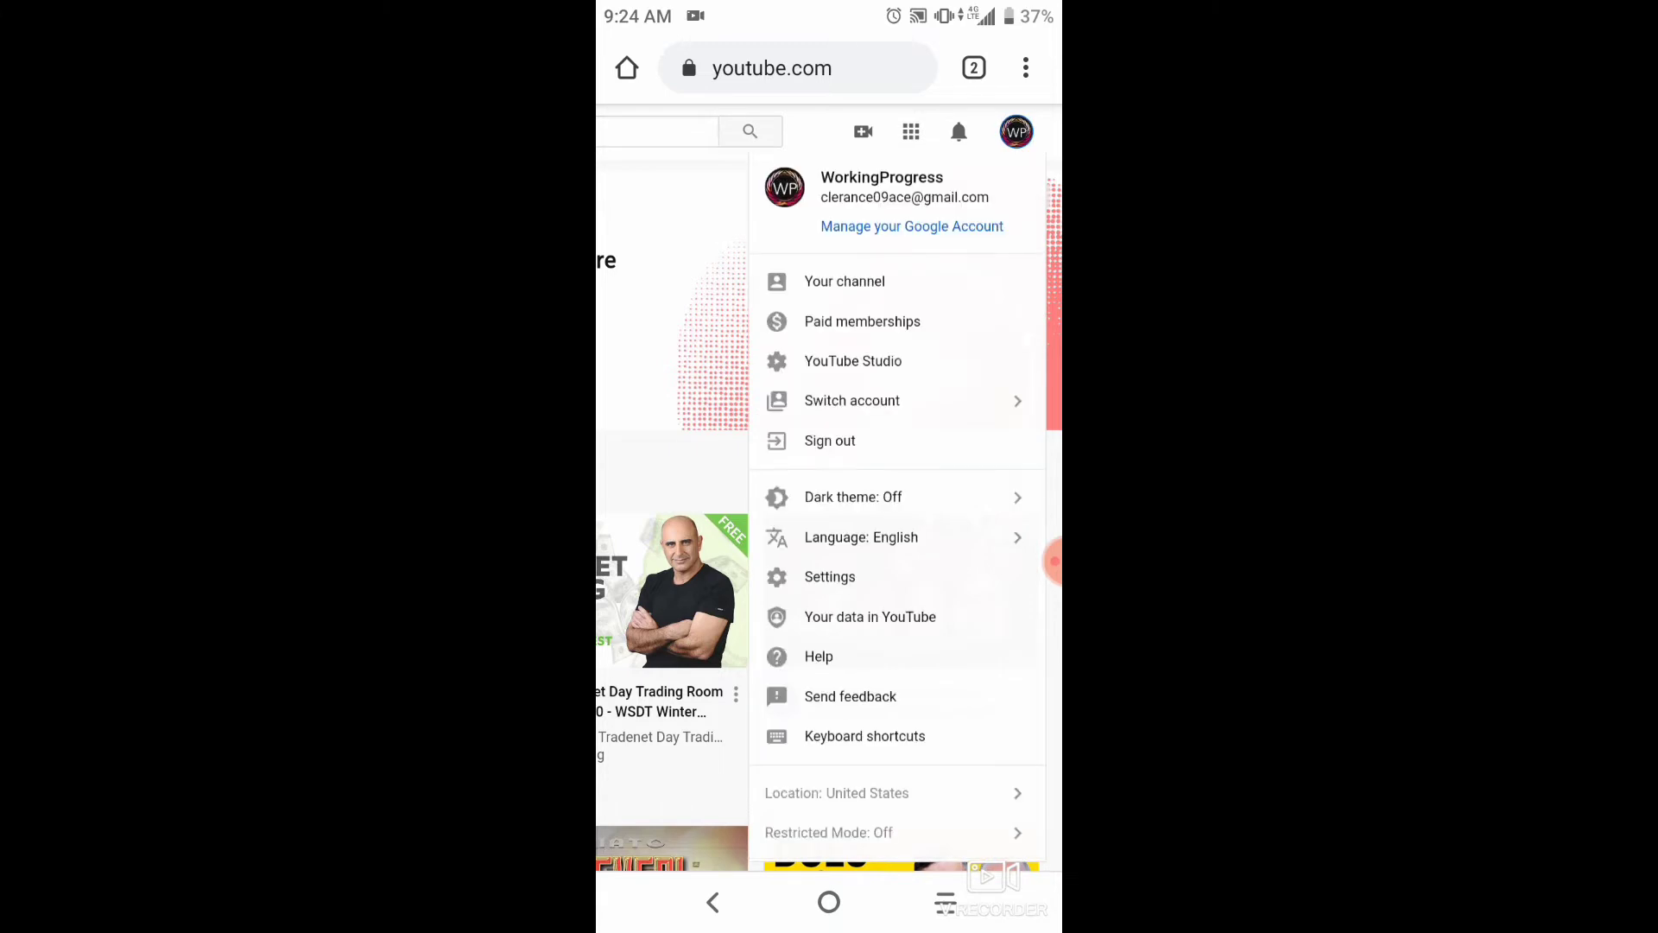
click(845, 281)
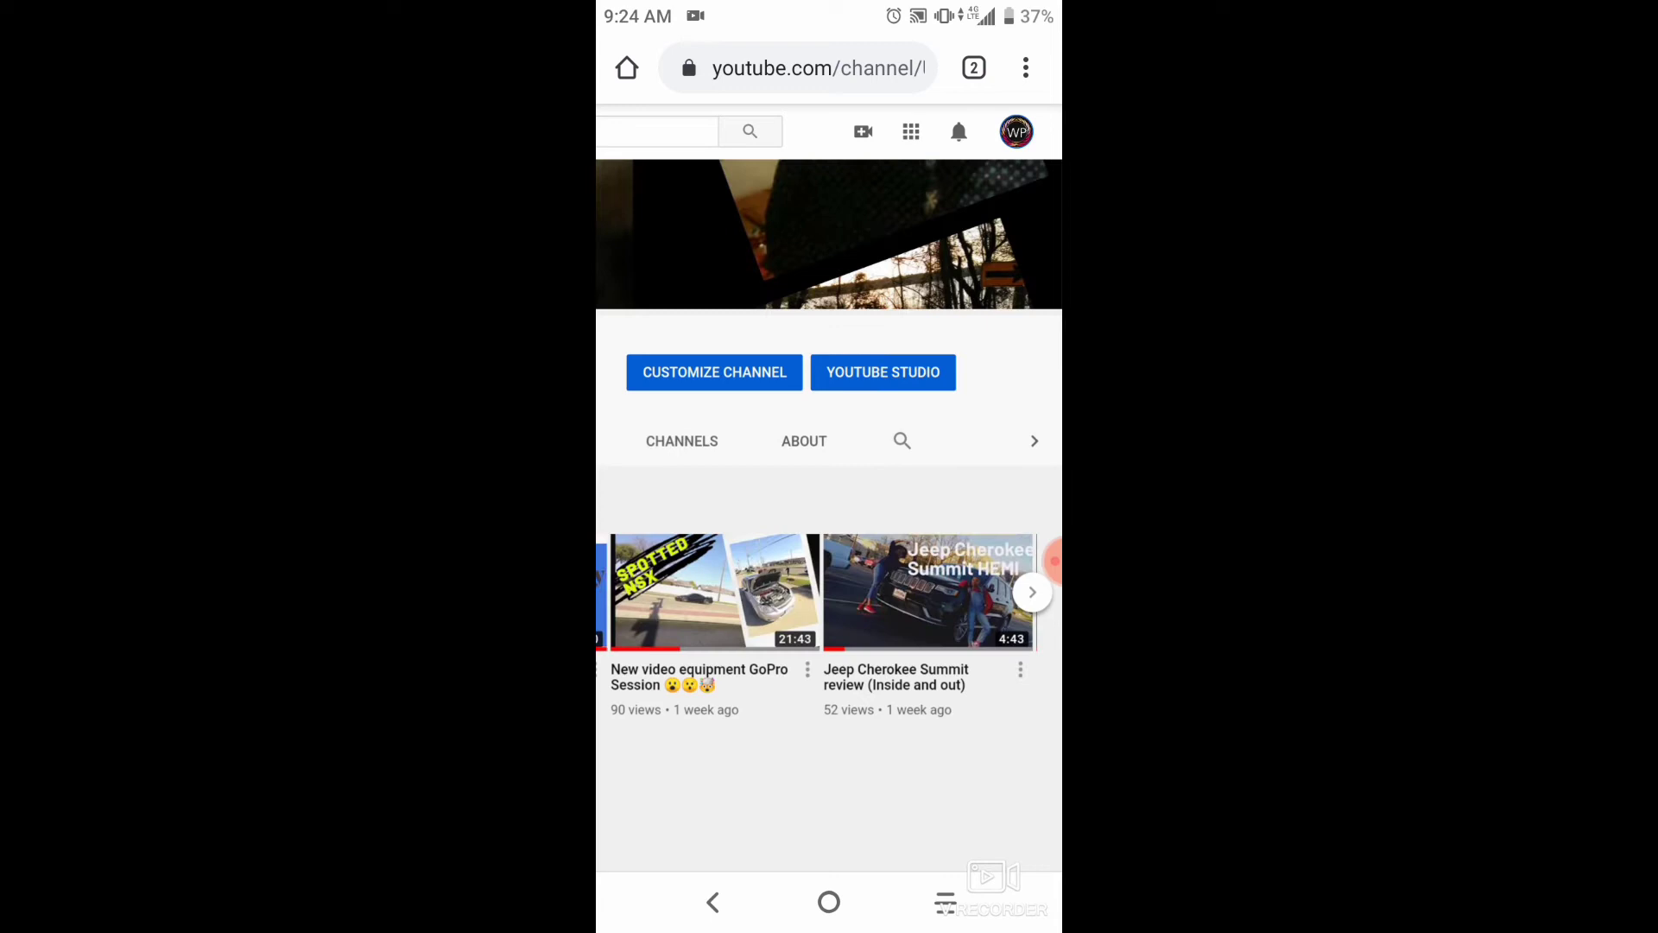
scroll(829, 492, left, 5)
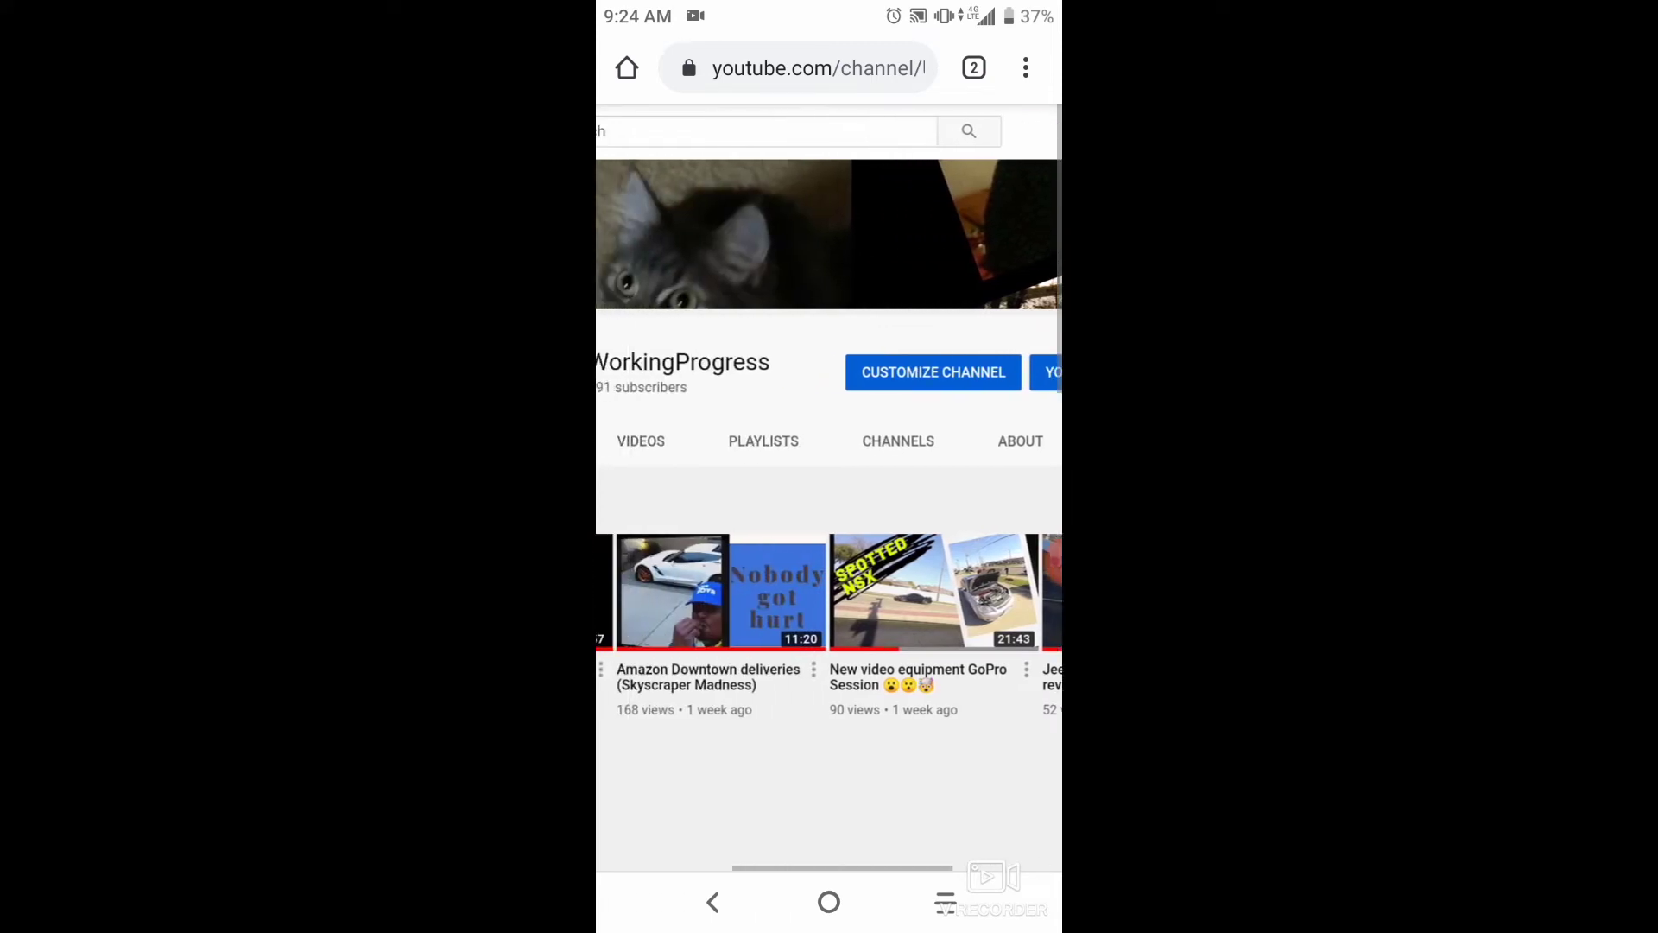
scroll(829, 442, right, 3)
scroll(830, 494, right, 2)
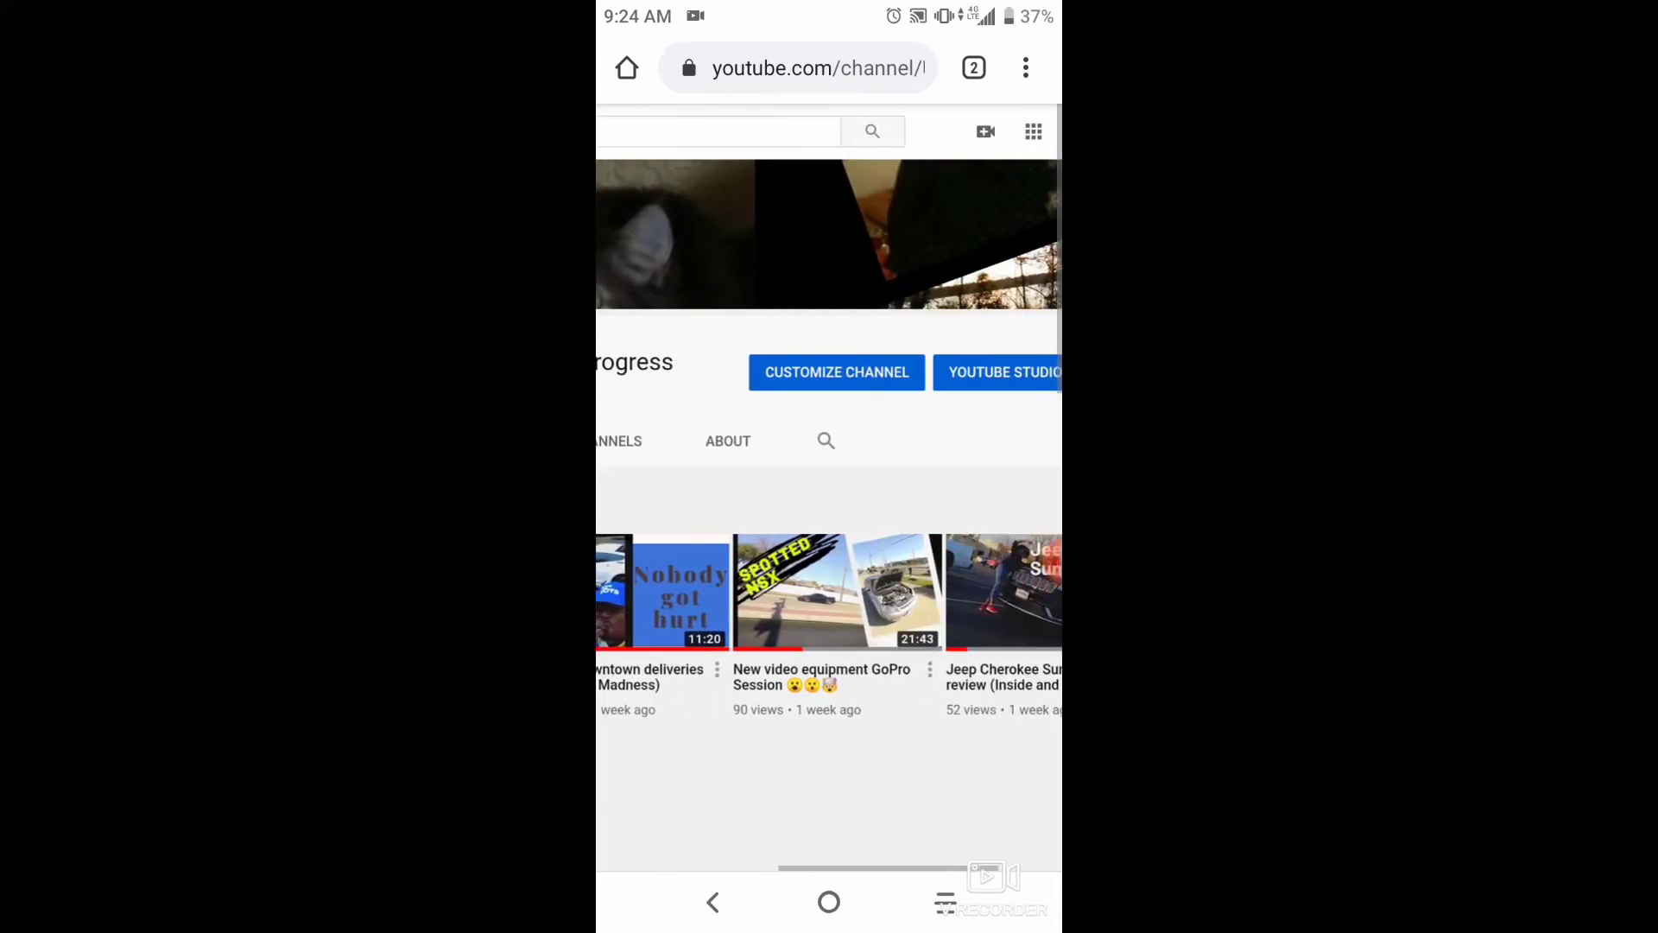
scroll(829, 492, right, 3)
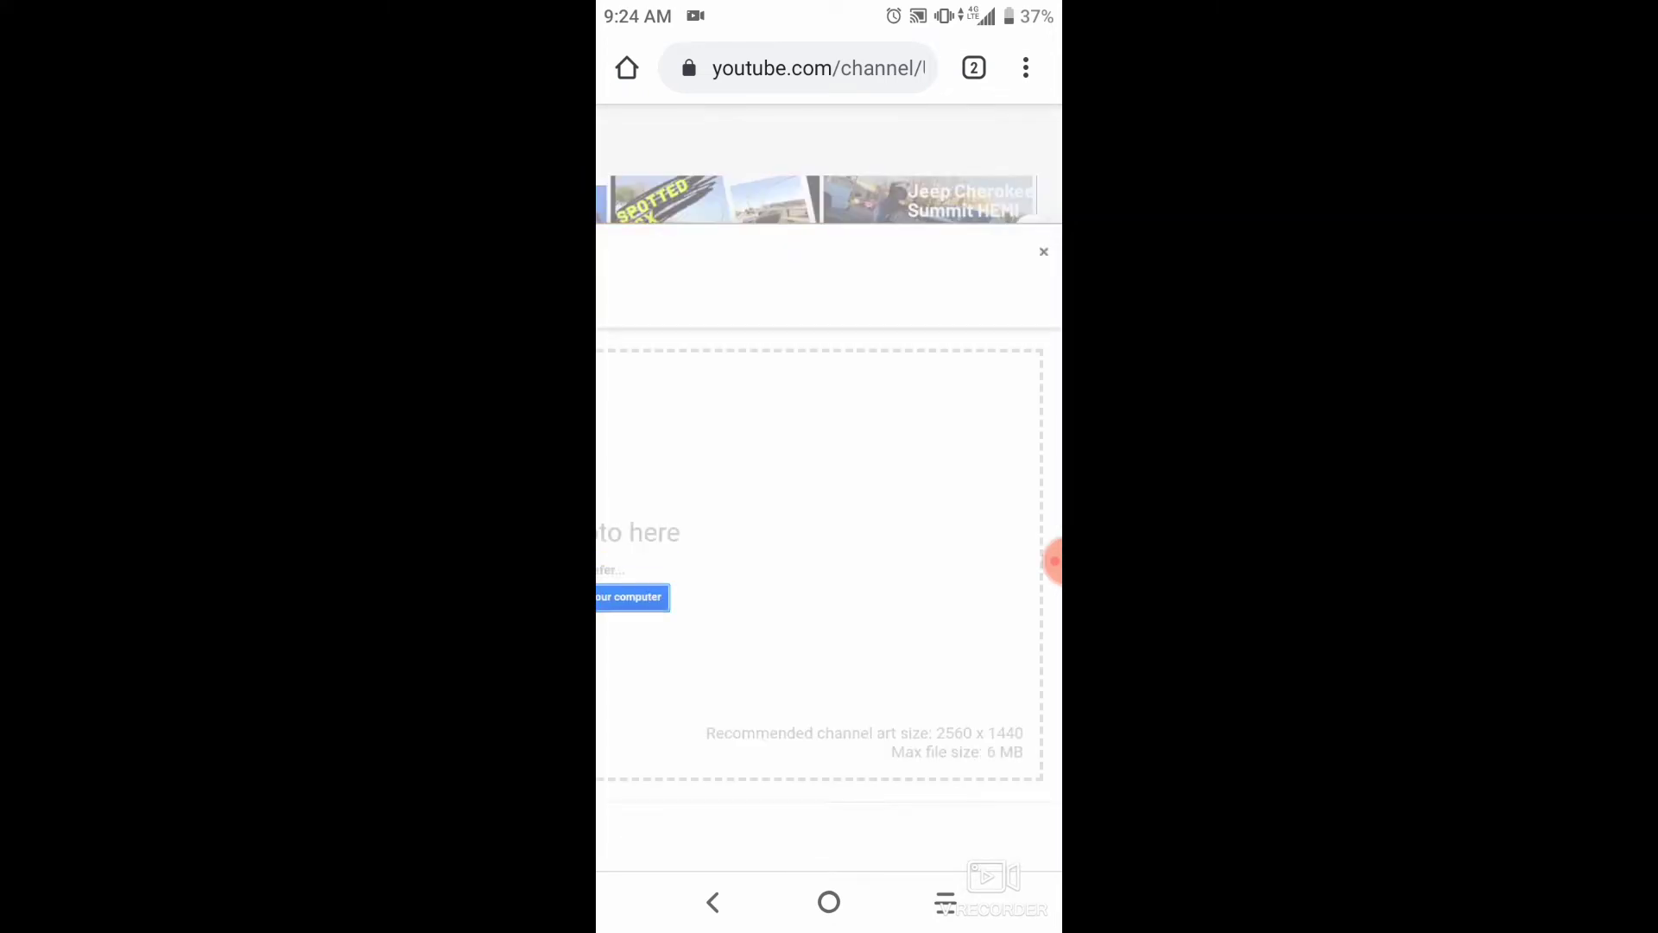
- Close the channel art dialog and reopen WorkingProgress via the avatar's Your channel
click(713, 903)
scroll(829, 502, up, 2)
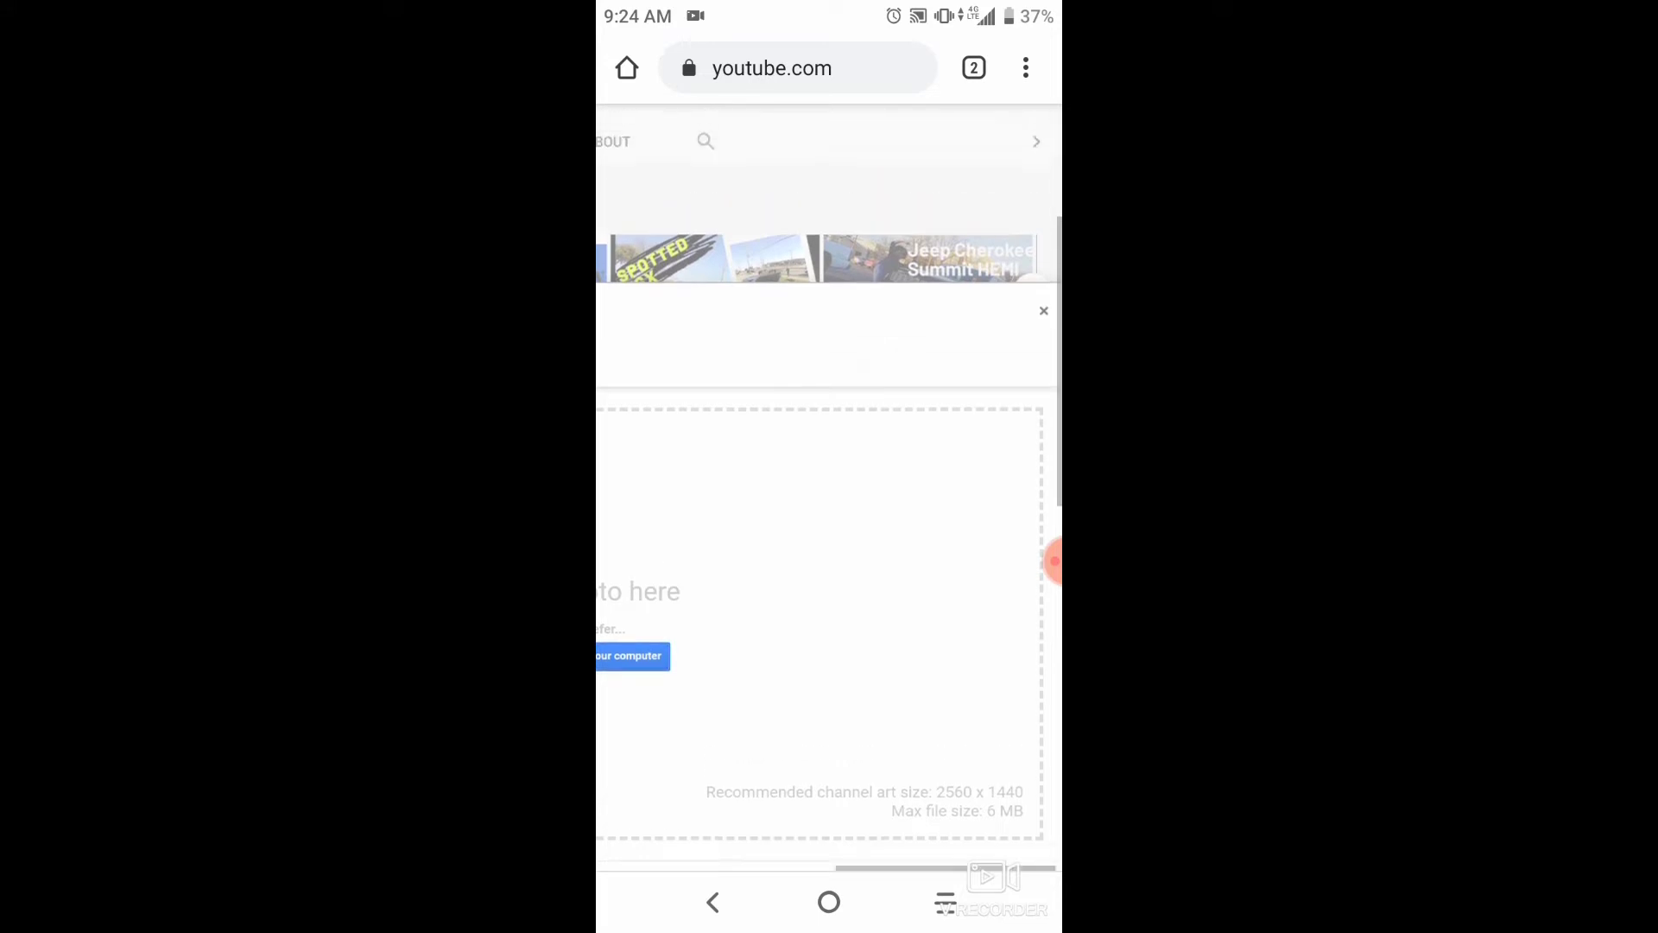
scroll(830, 216, up, 2)
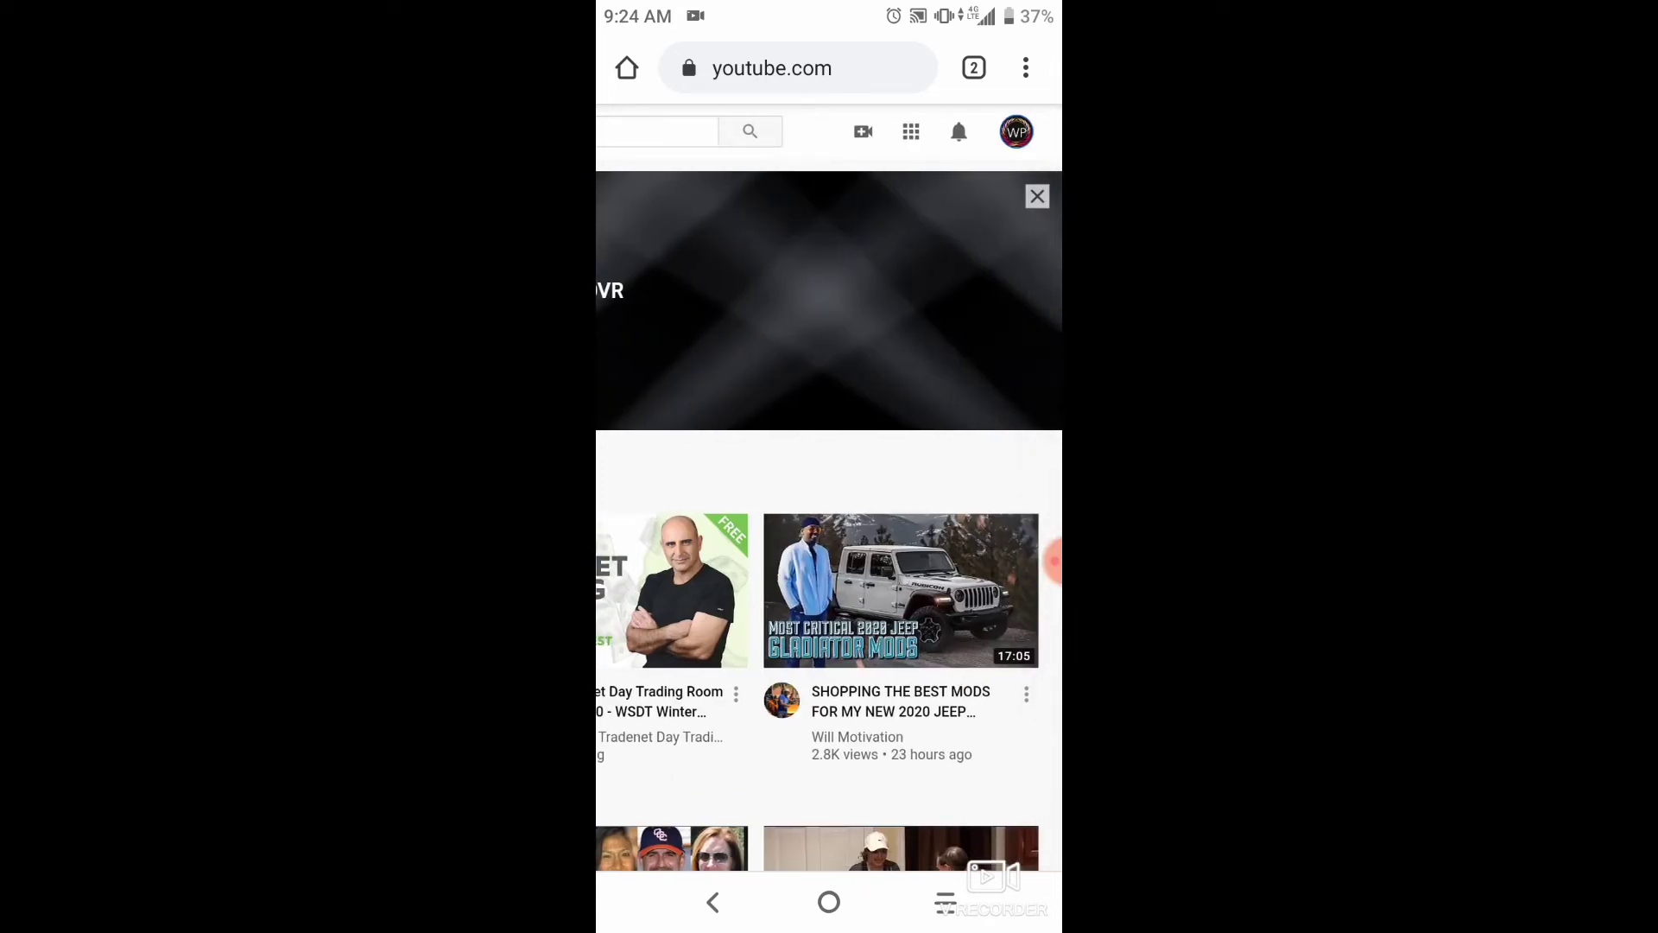
click(1016, 131)
click(846, 281)
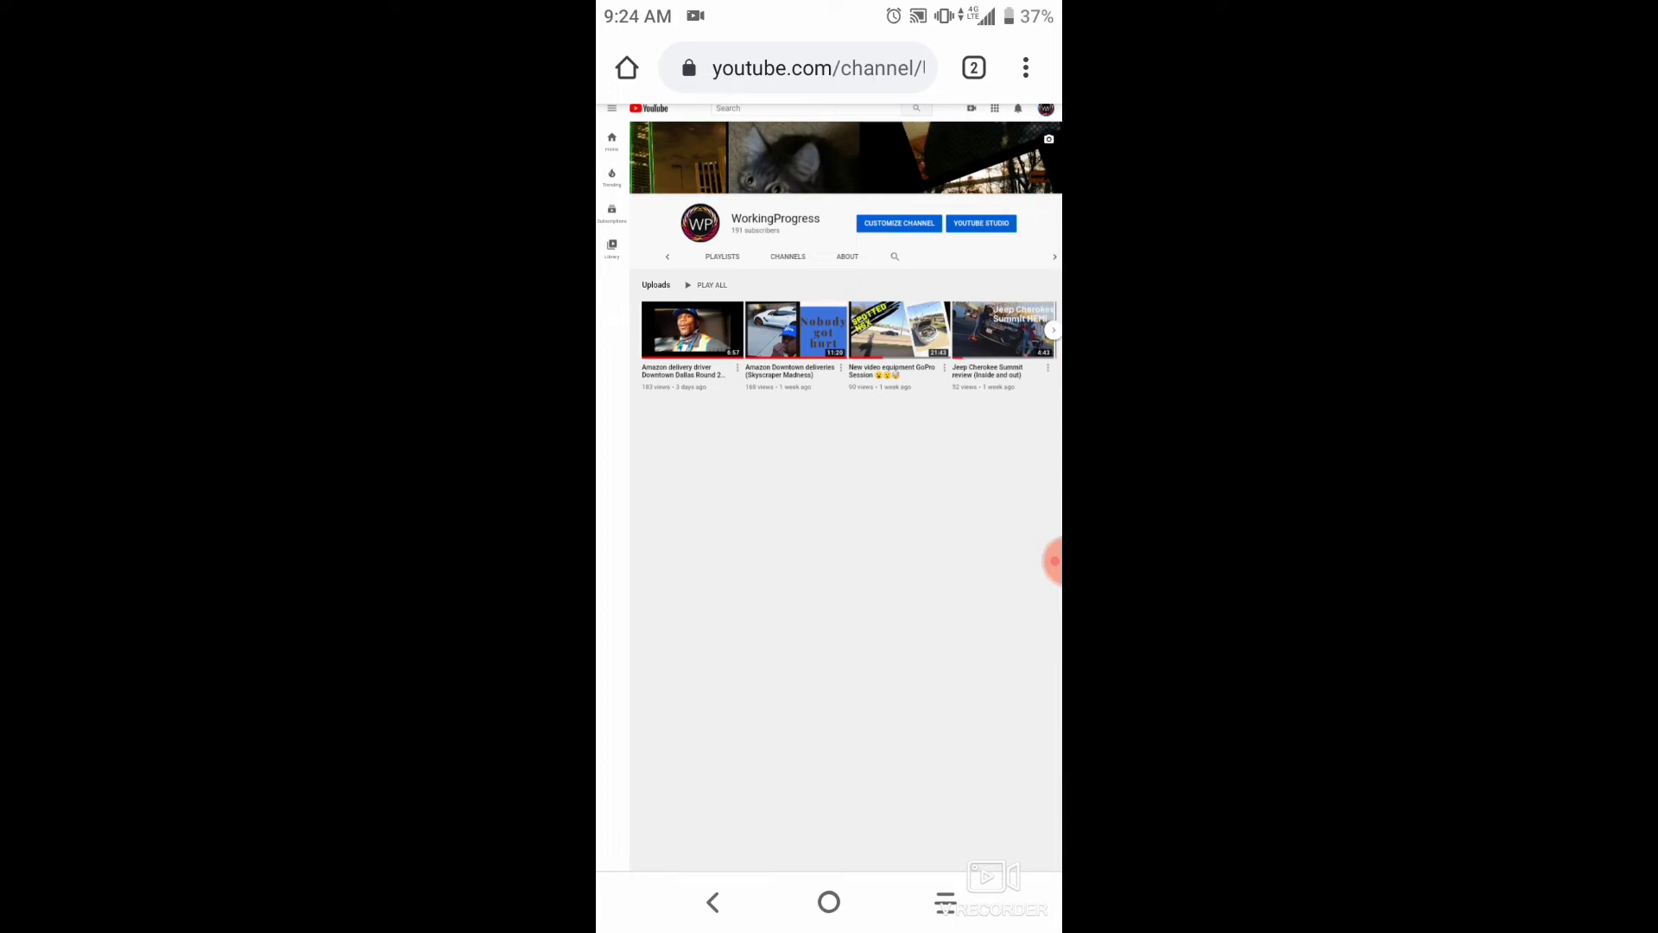
- Start changing the banner via the camera icon and choose Downloads as the image source
click(1049, 139)
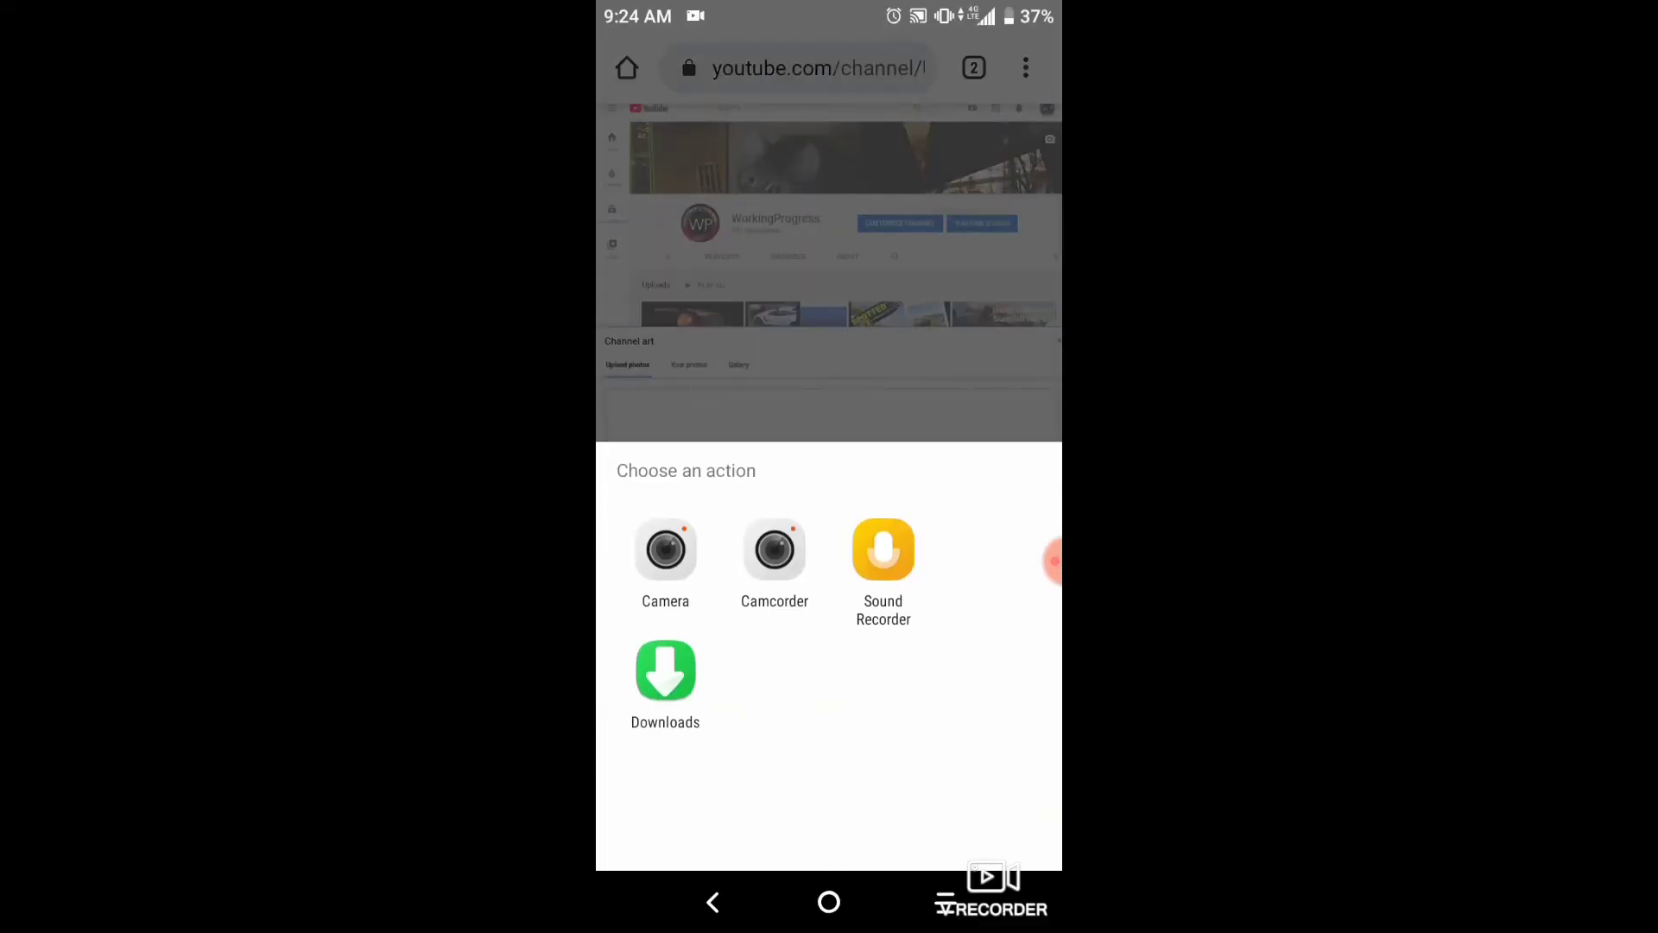
click(665, 678)
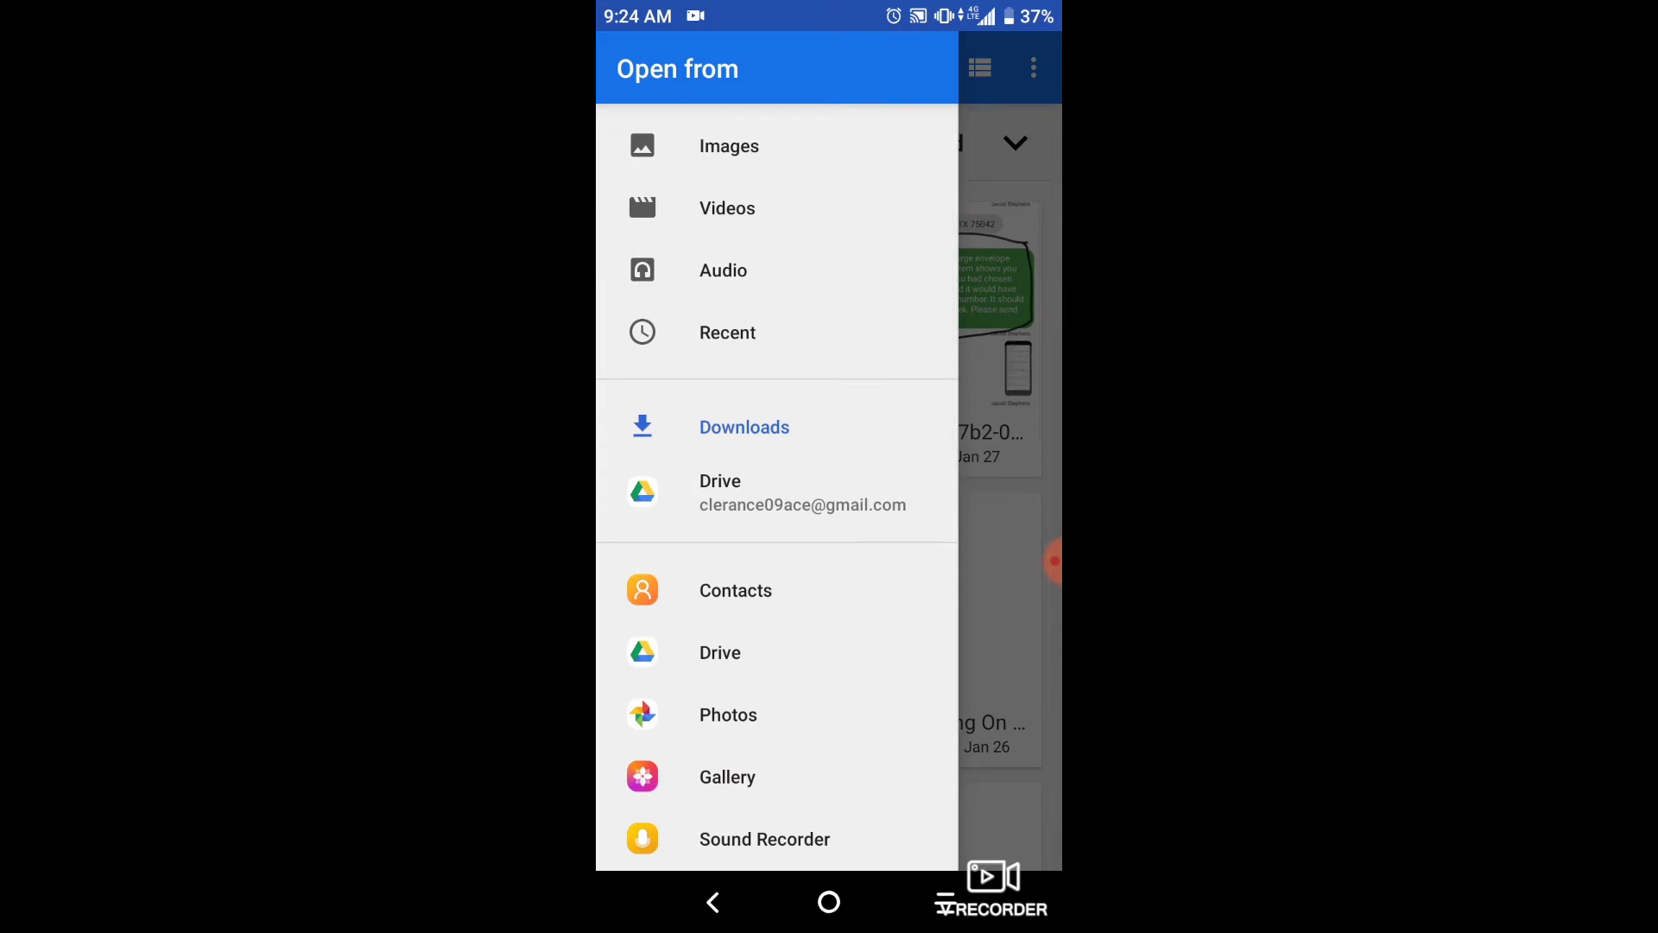
- Pick the WP Working Progress image from the Canva folder under Images
click(729, 146)
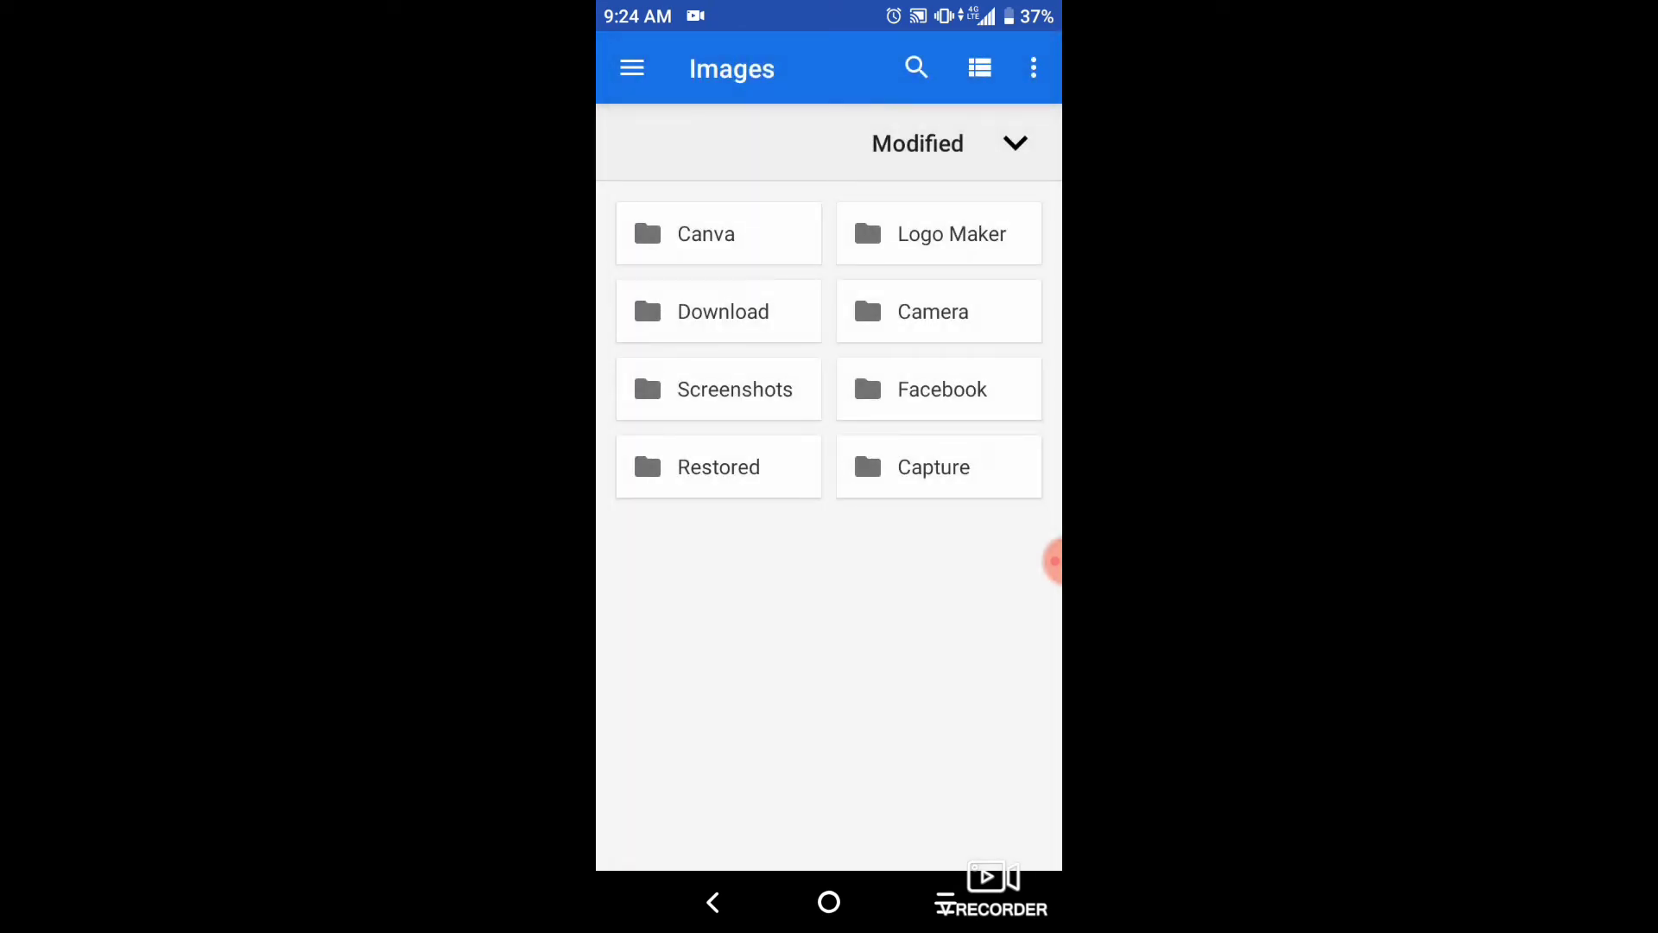
click(706, 235)
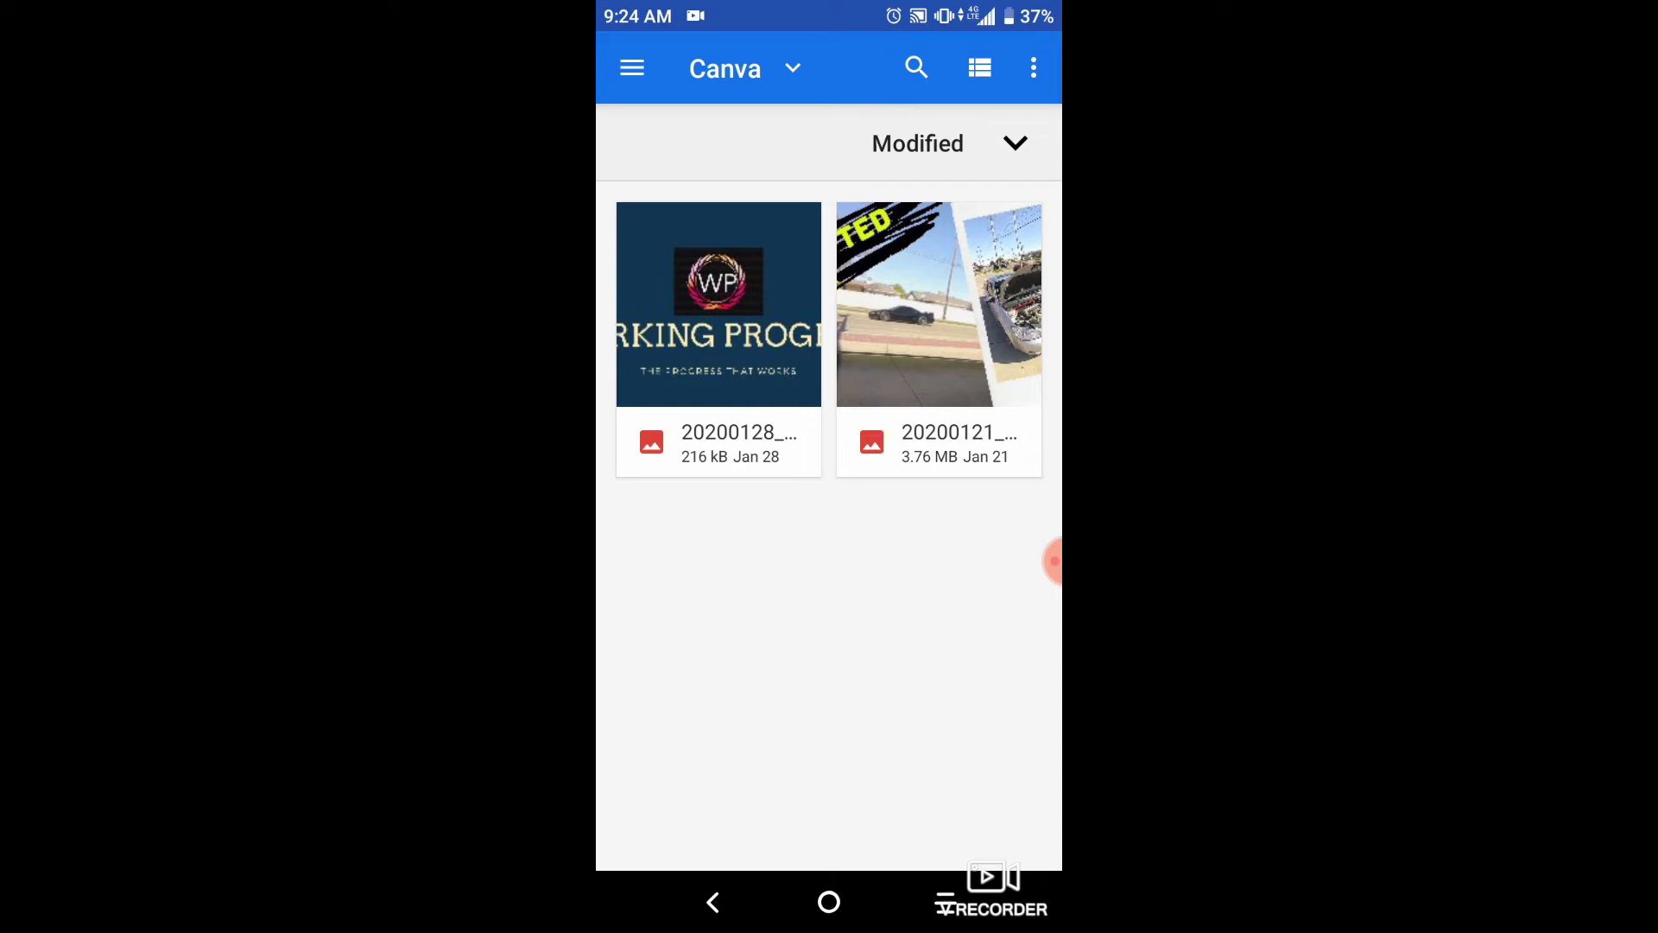
click(720, 304)
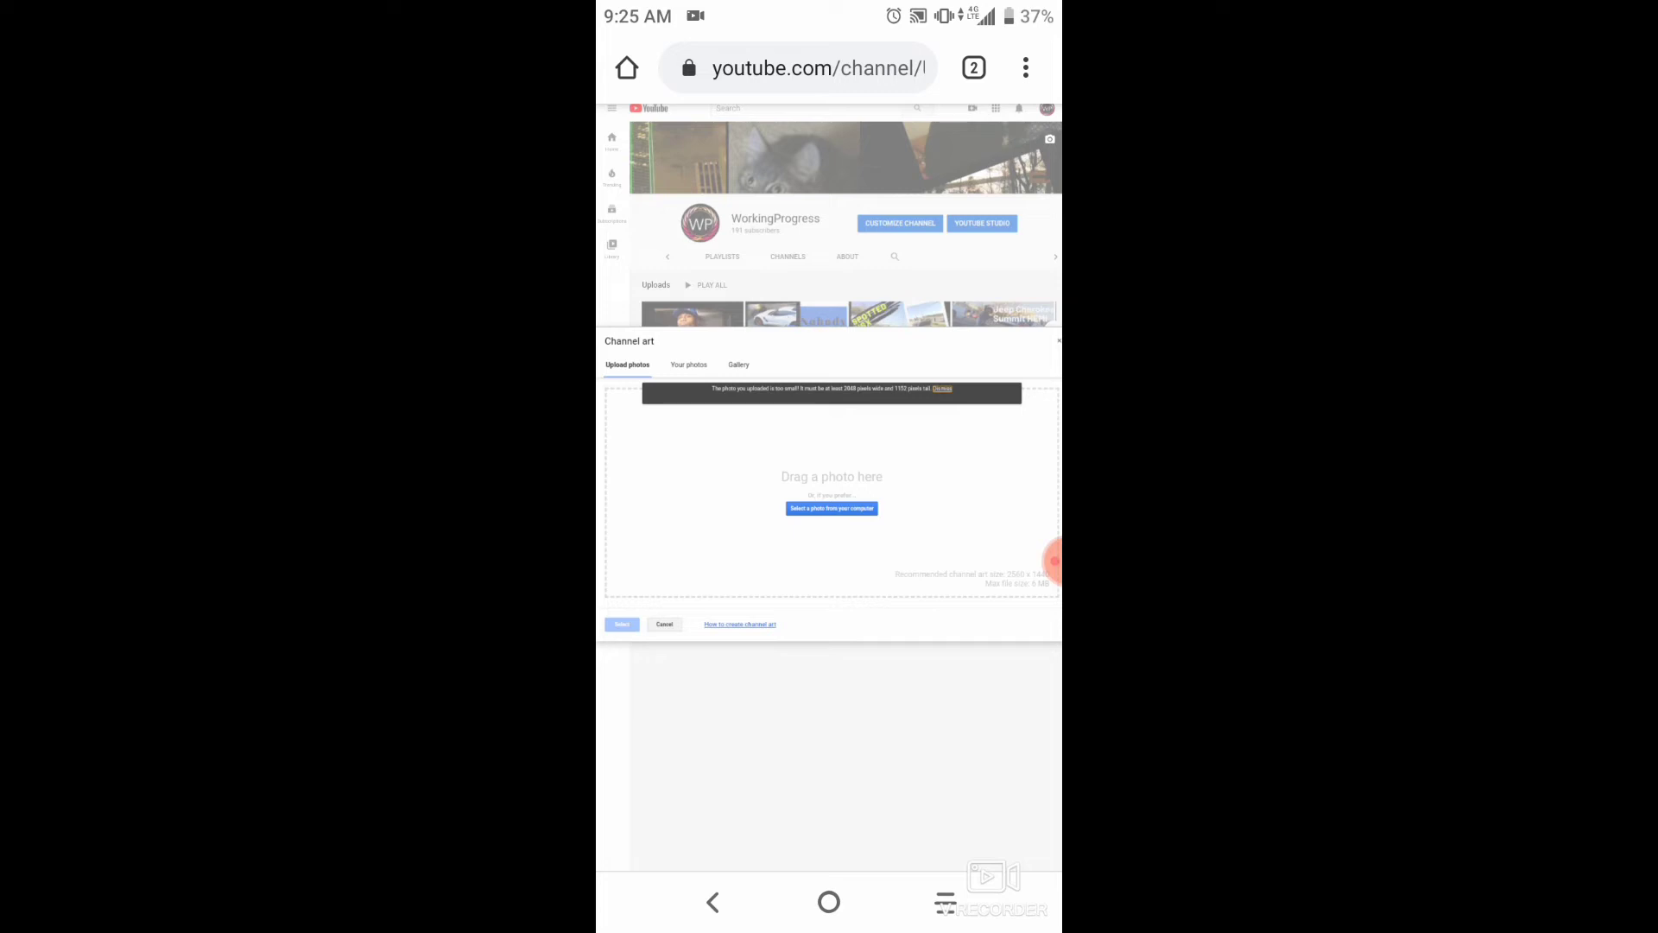
click(1052, 560)
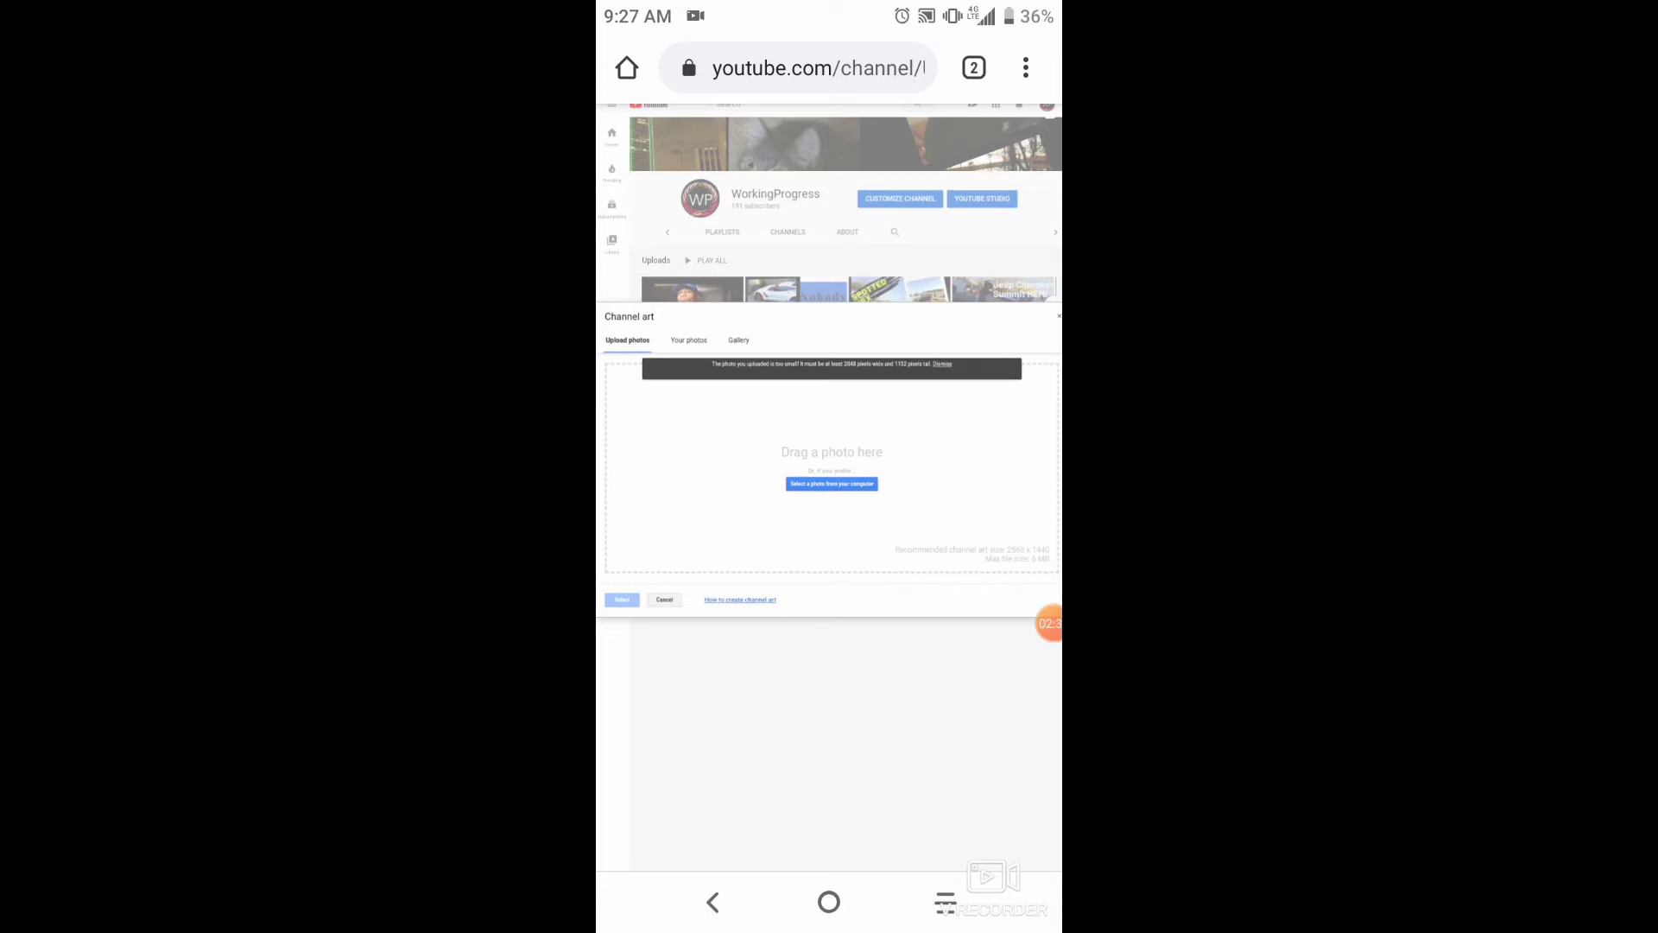
click(1050, 623)
scroll(830, 467, up, 3)
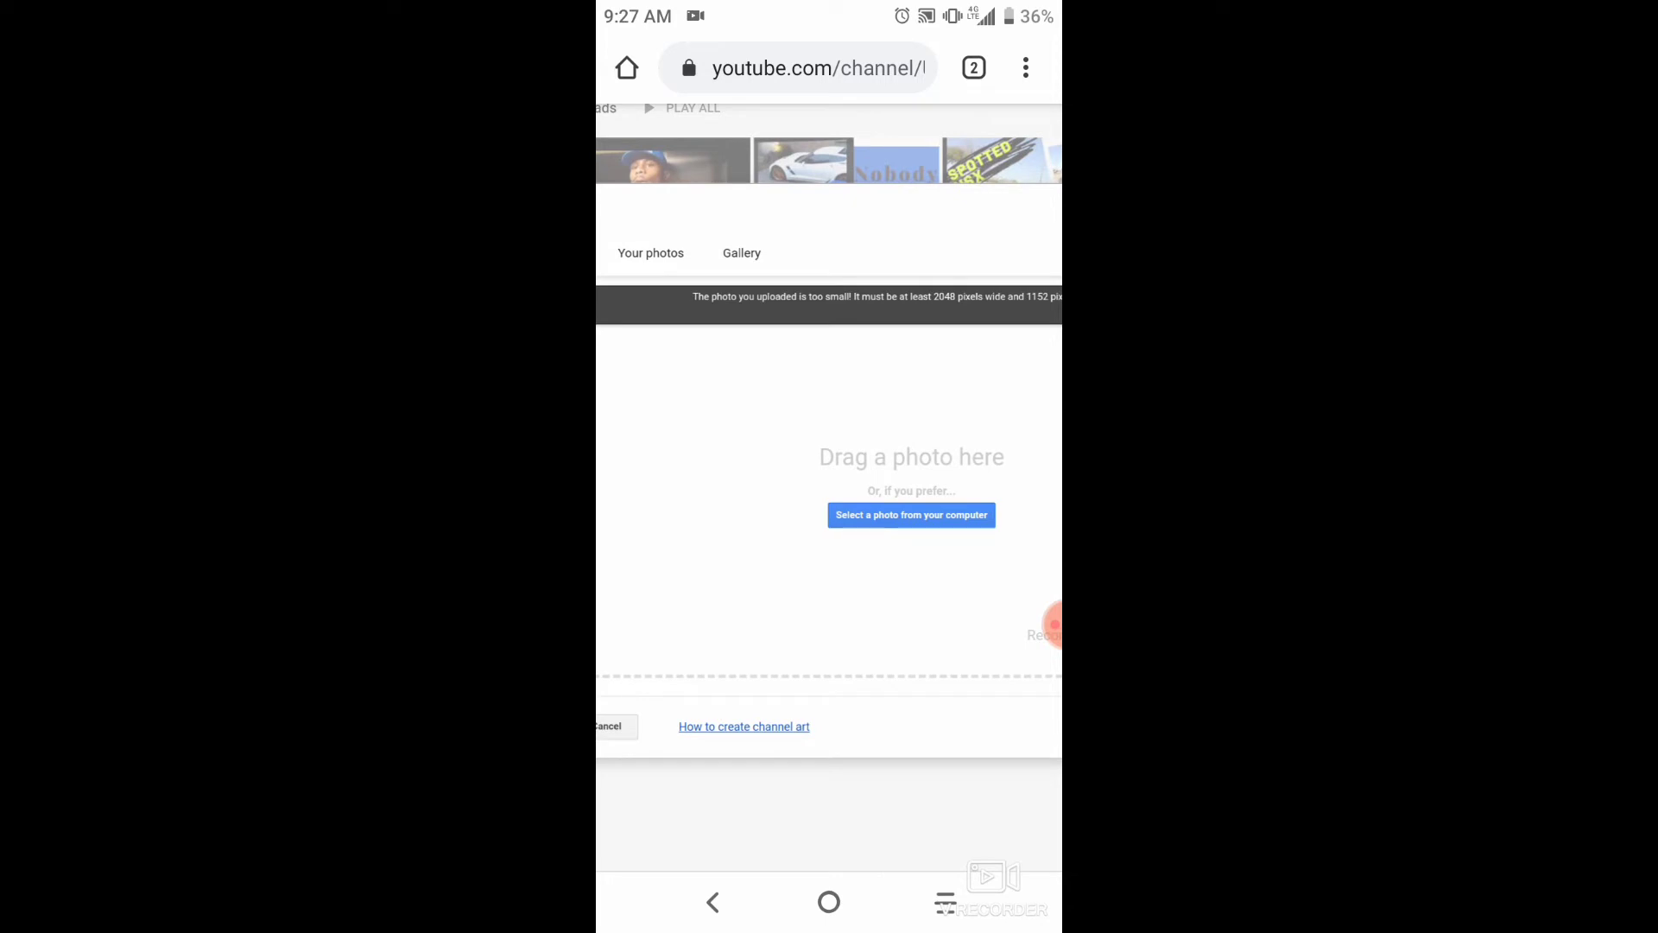
scroll(830, 483, right, 2)
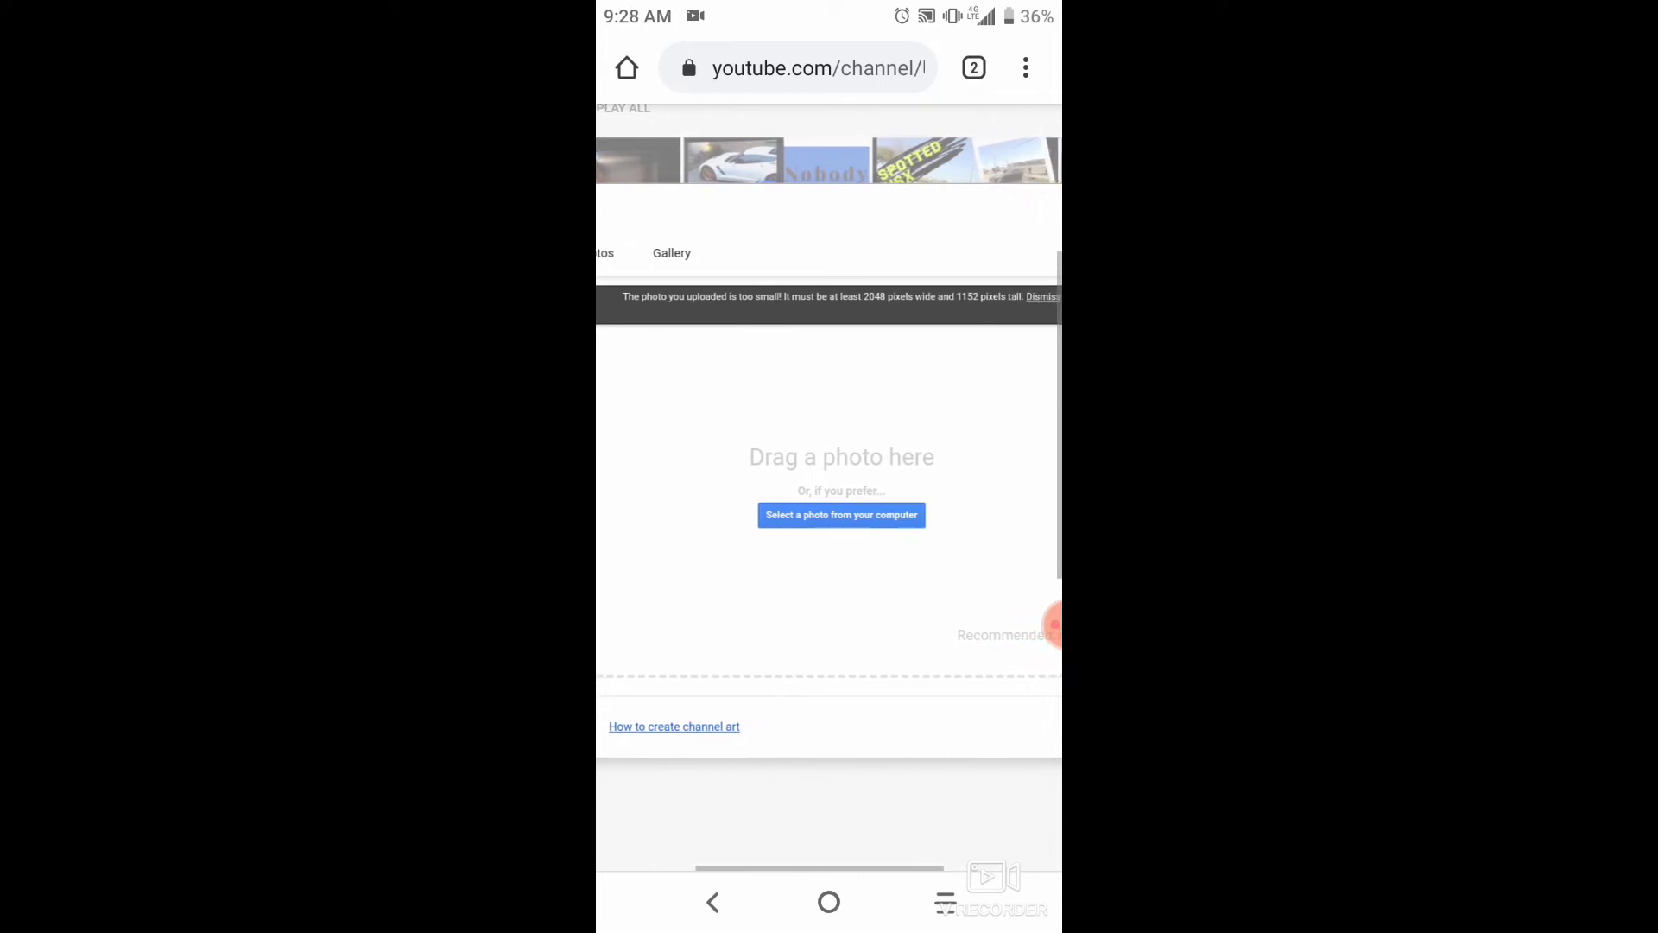
scroll(829, 466, right, 1)
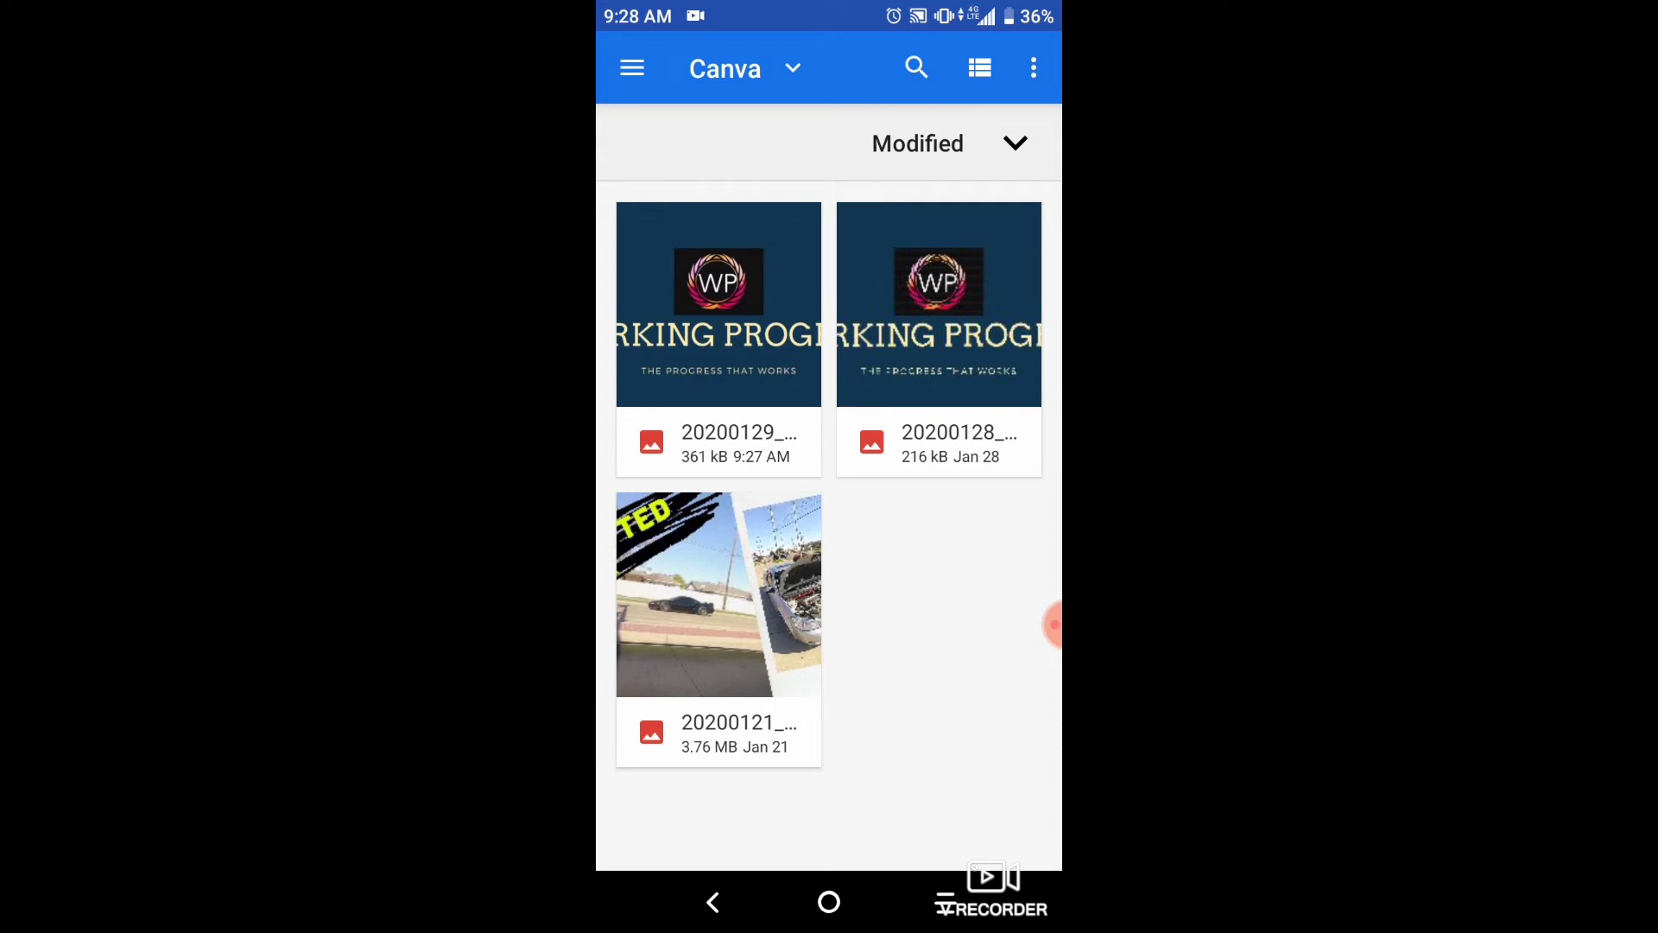
- Pick the newest 361 kB Working Progress image in the Canva folder
click(719, 337)
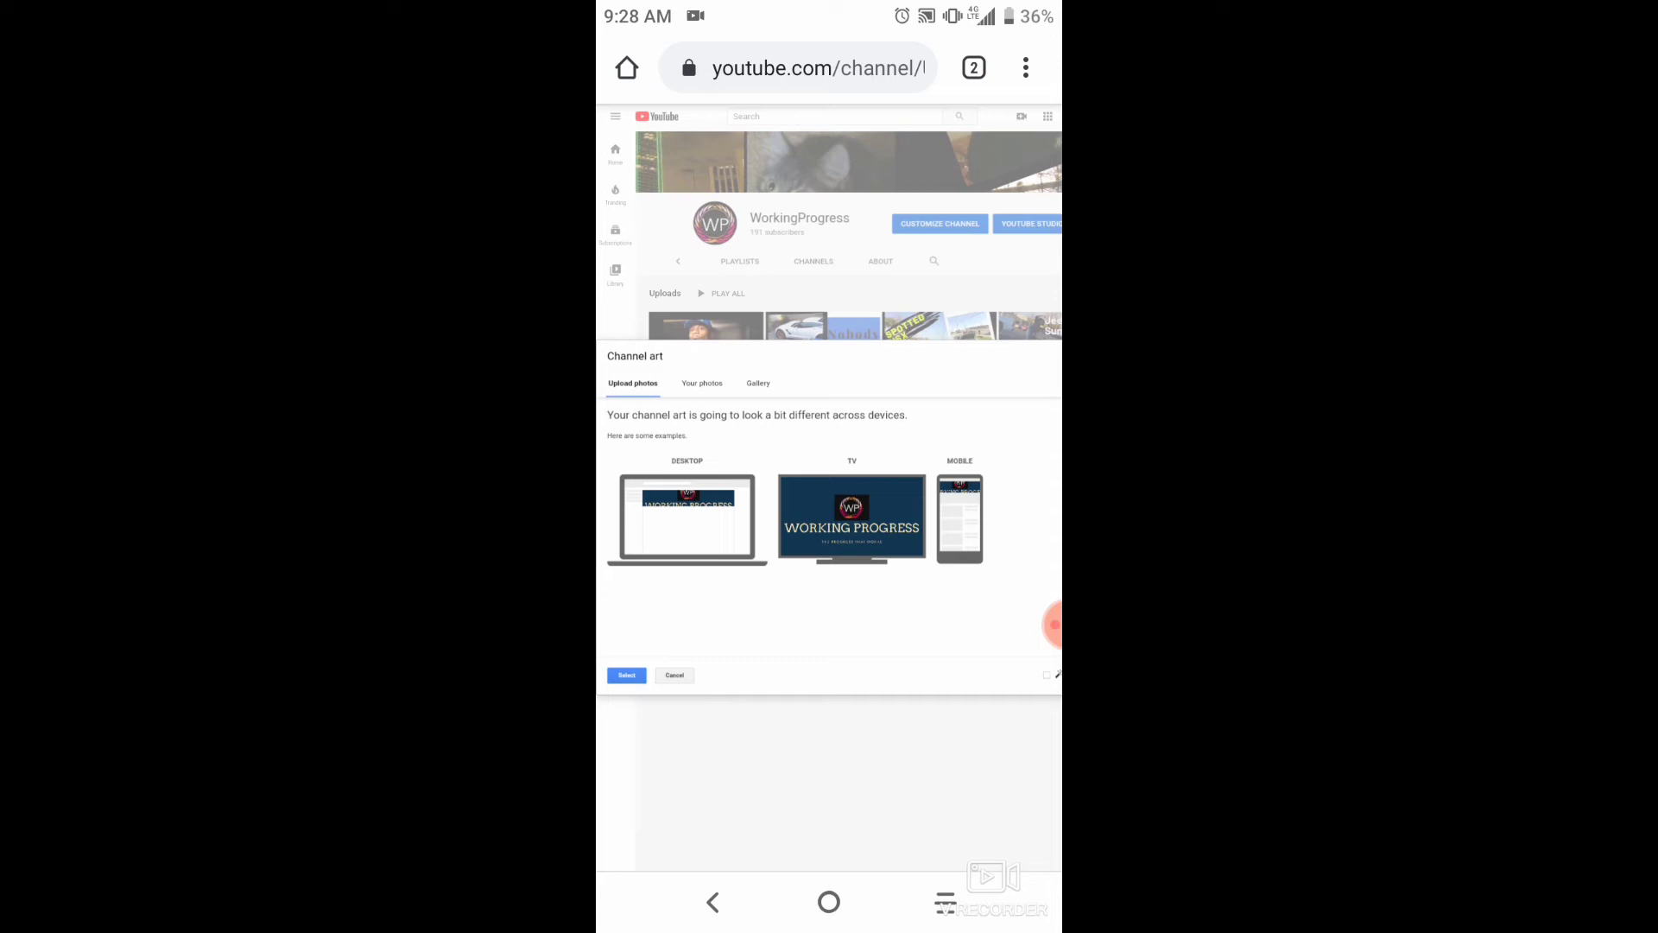
- Review the new banner's Desktop, TV and Mobile previews in the Channel art dialog
scroll(829, 488, right, 2)
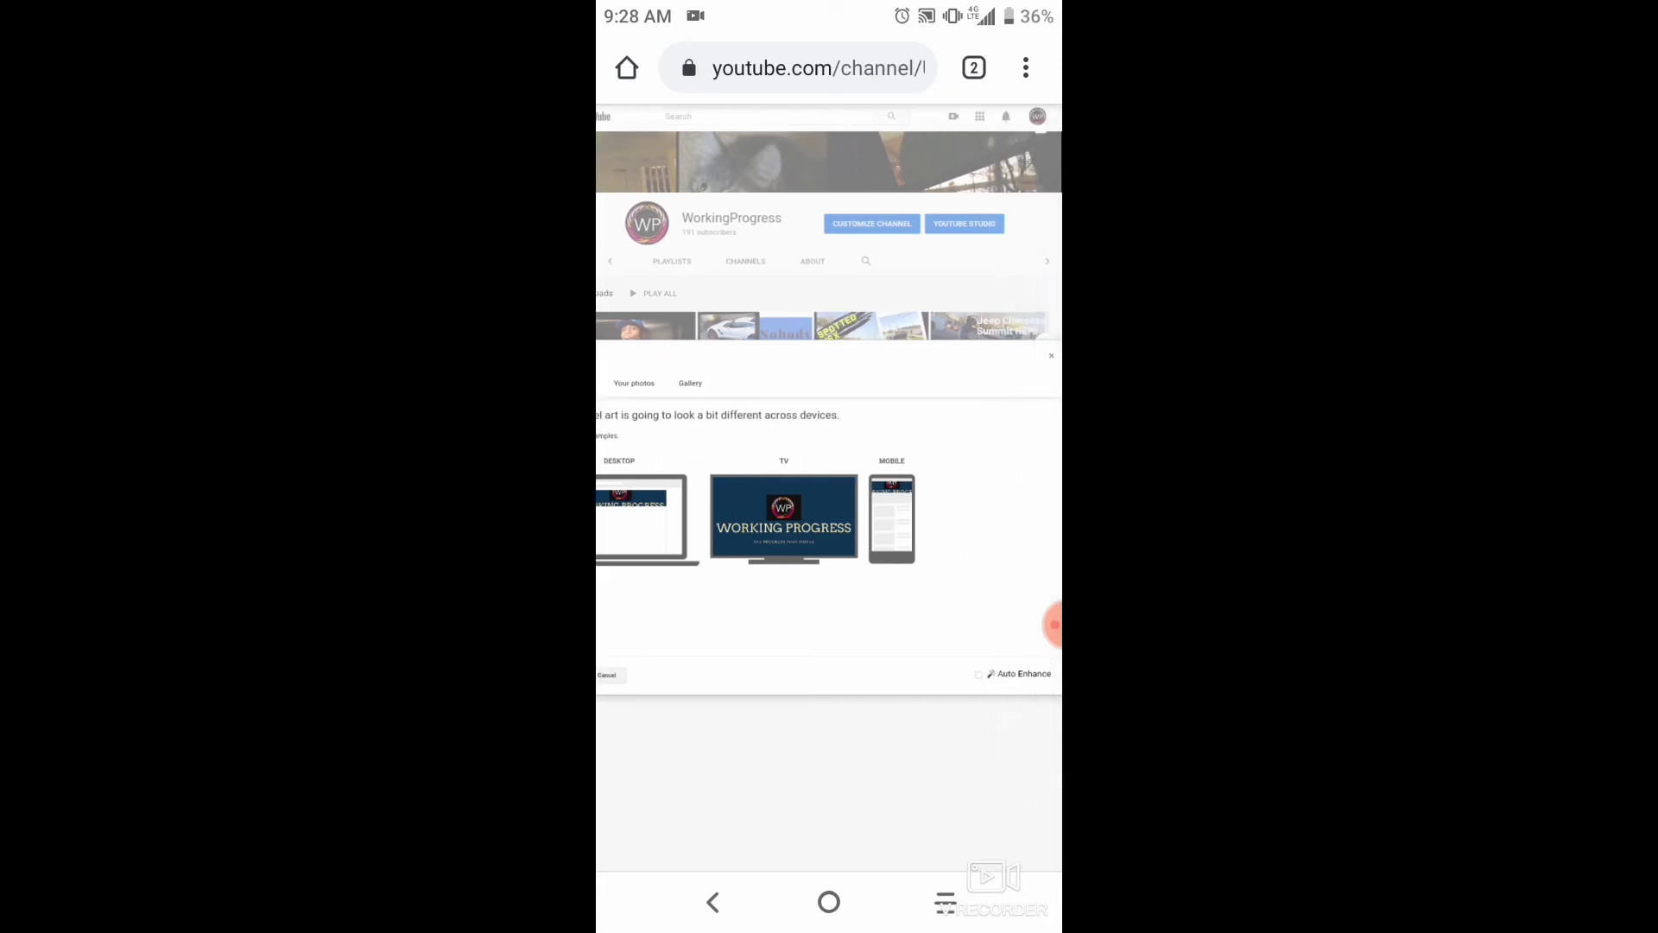
scroll(829, 488, left, 2)
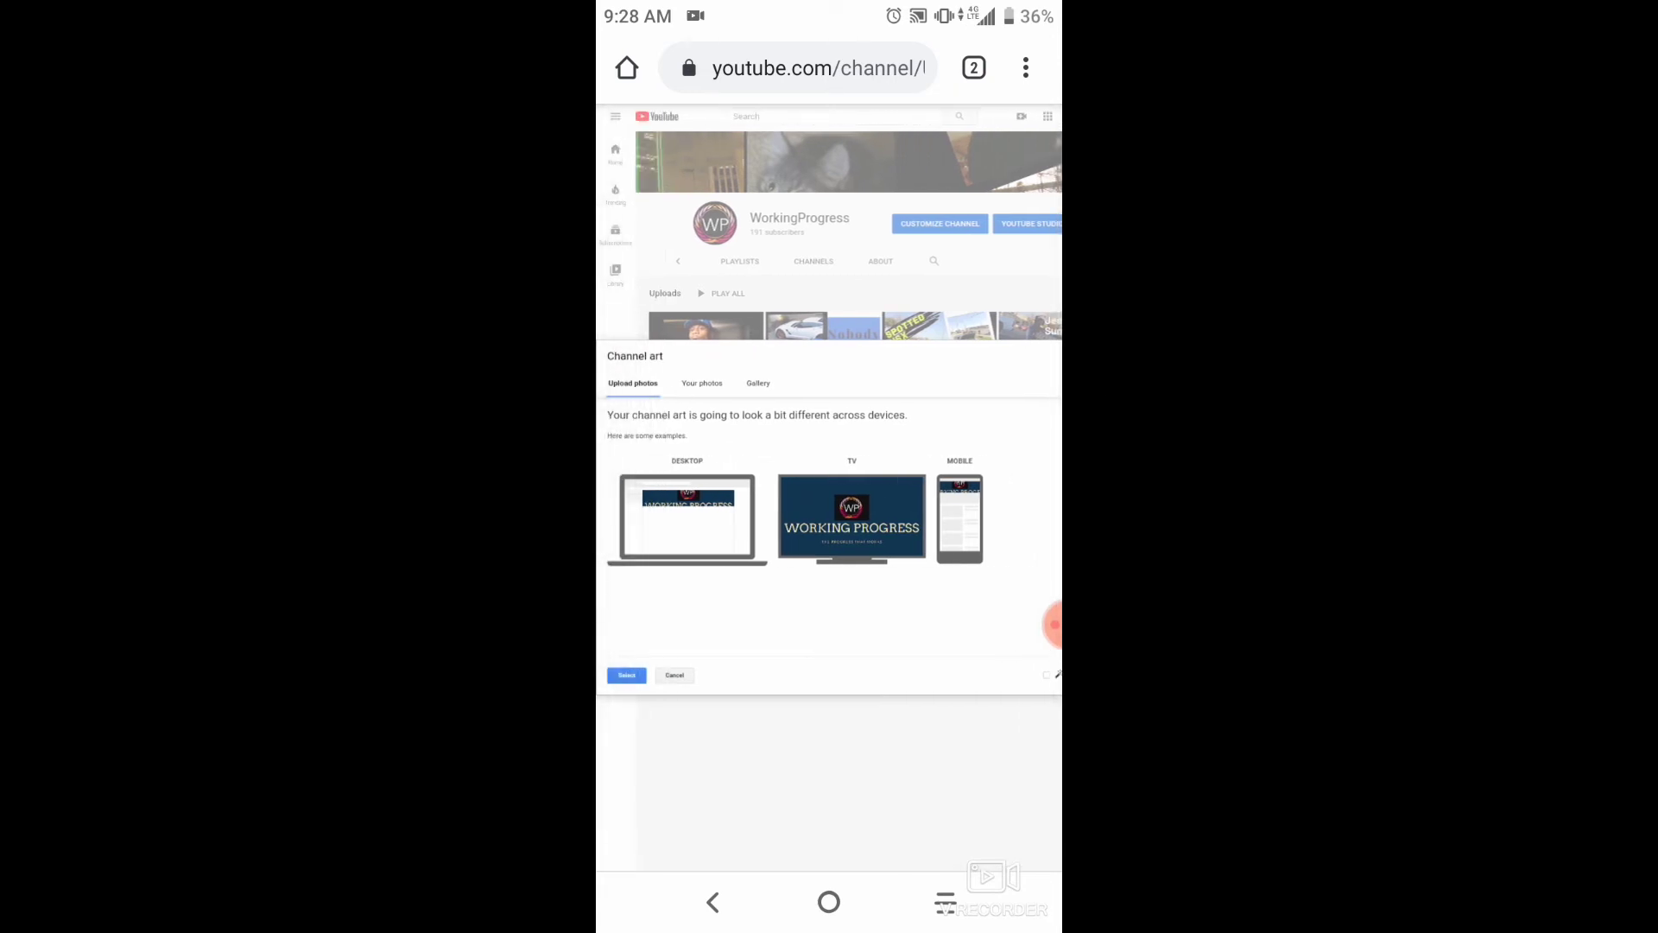
scroll(829, 488, down, 2)
scroll(691, 518, up, 3)
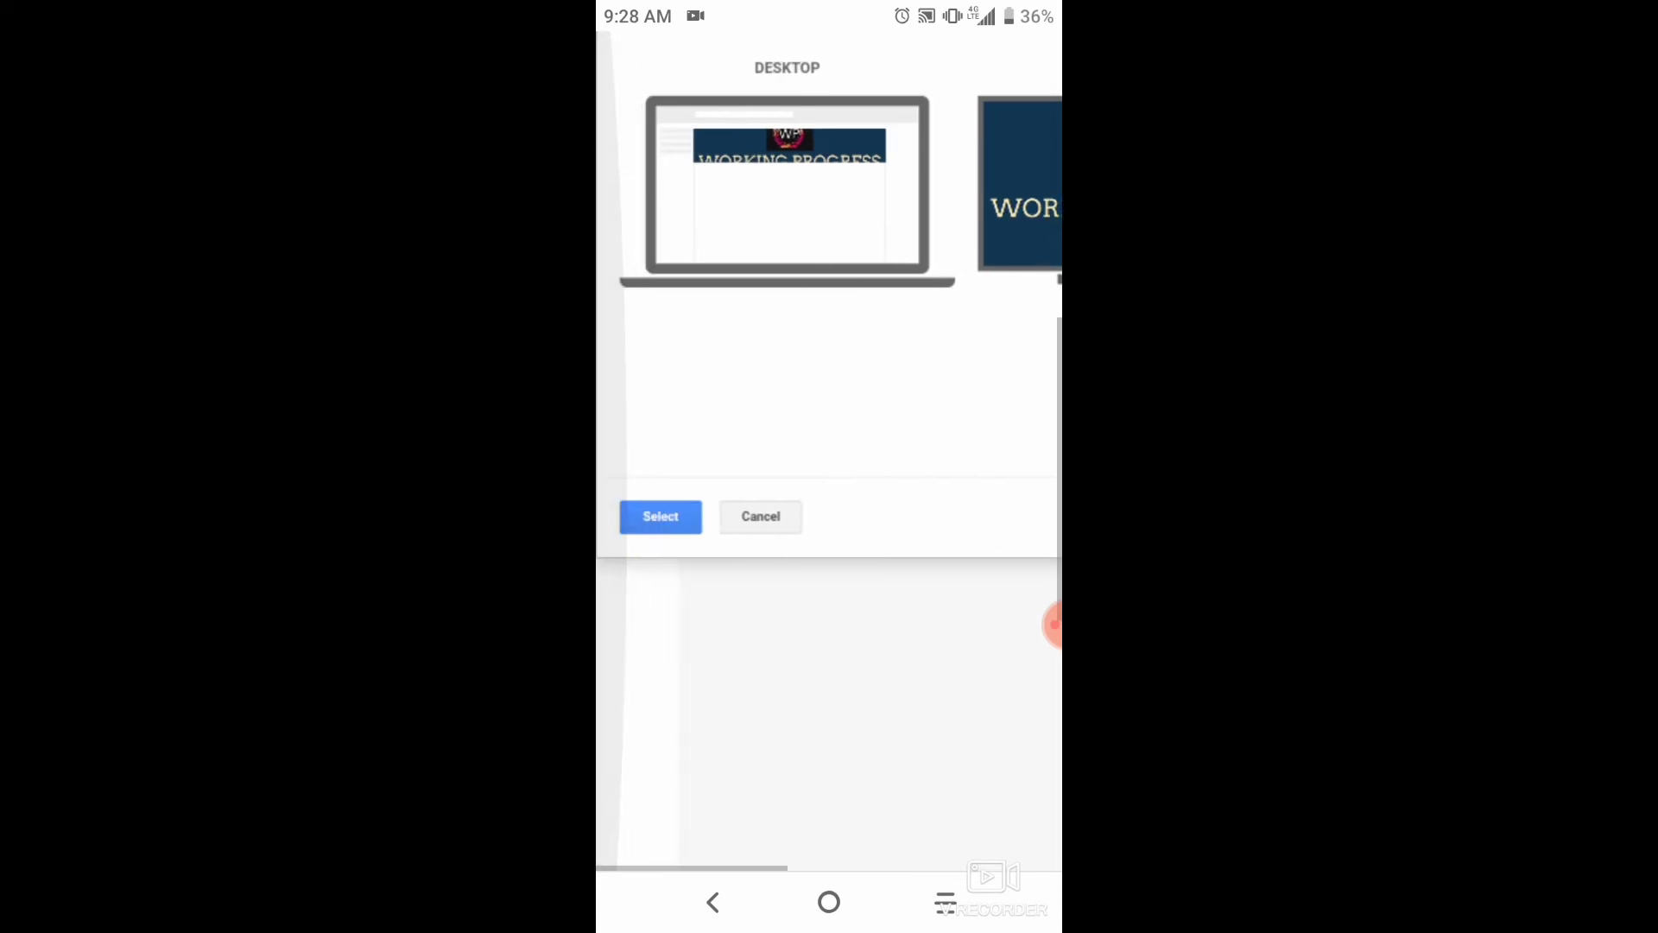
scroll(829, 451, up, 1)
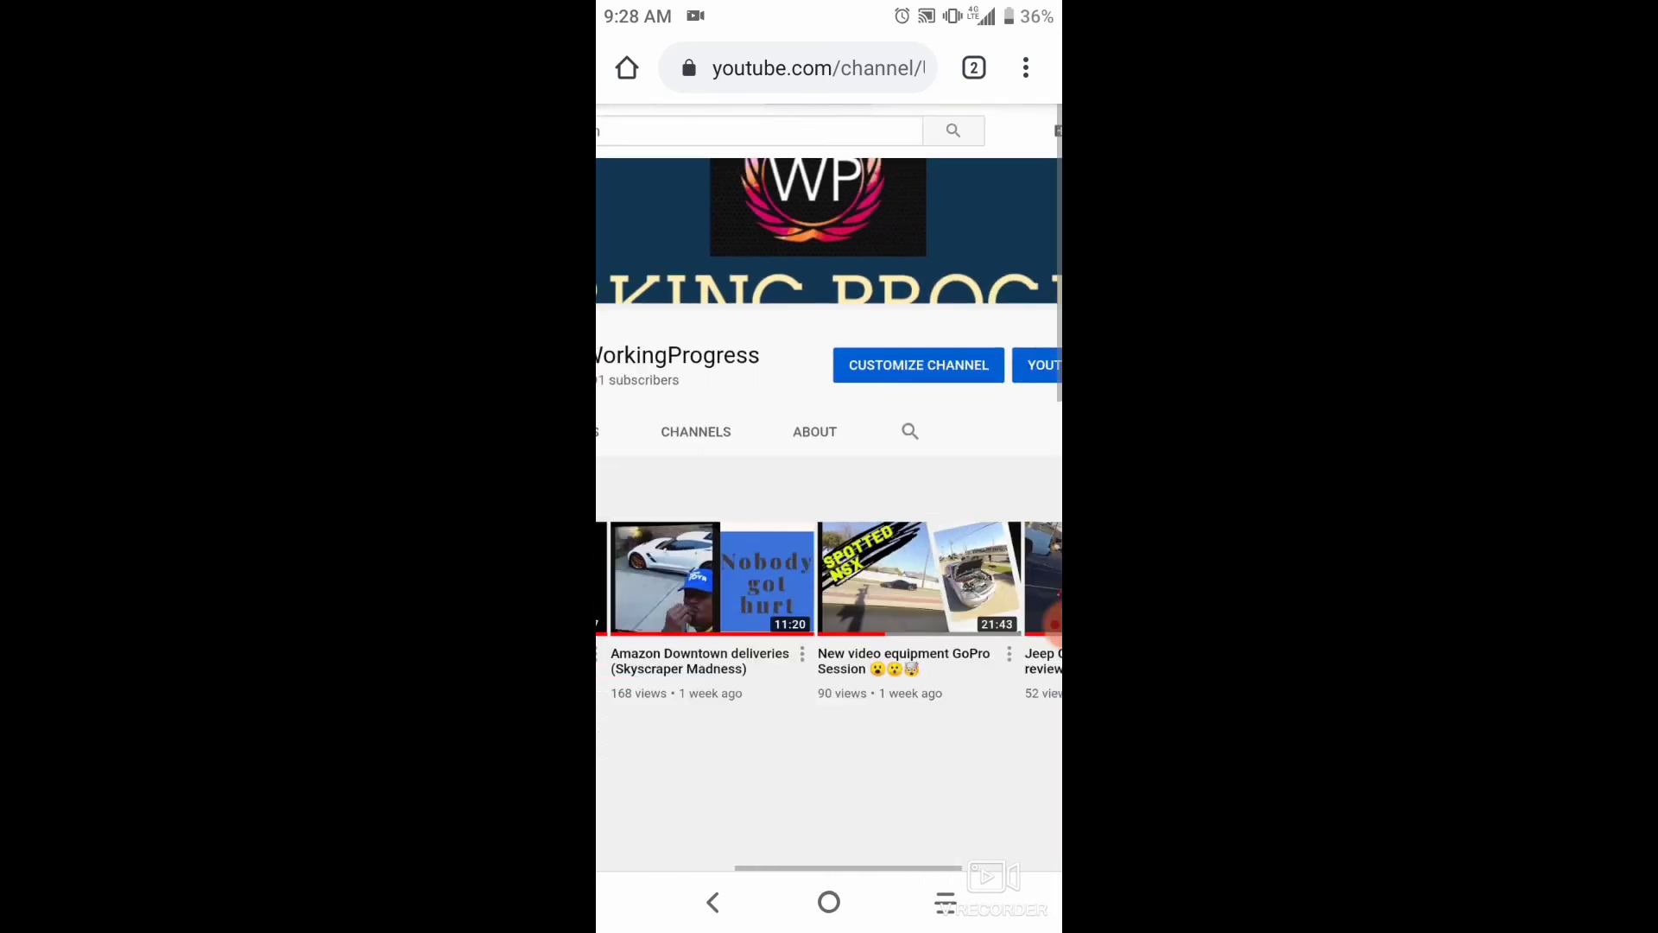
double_click(1053, 623)
drag(1054, 624, 1049, 863)
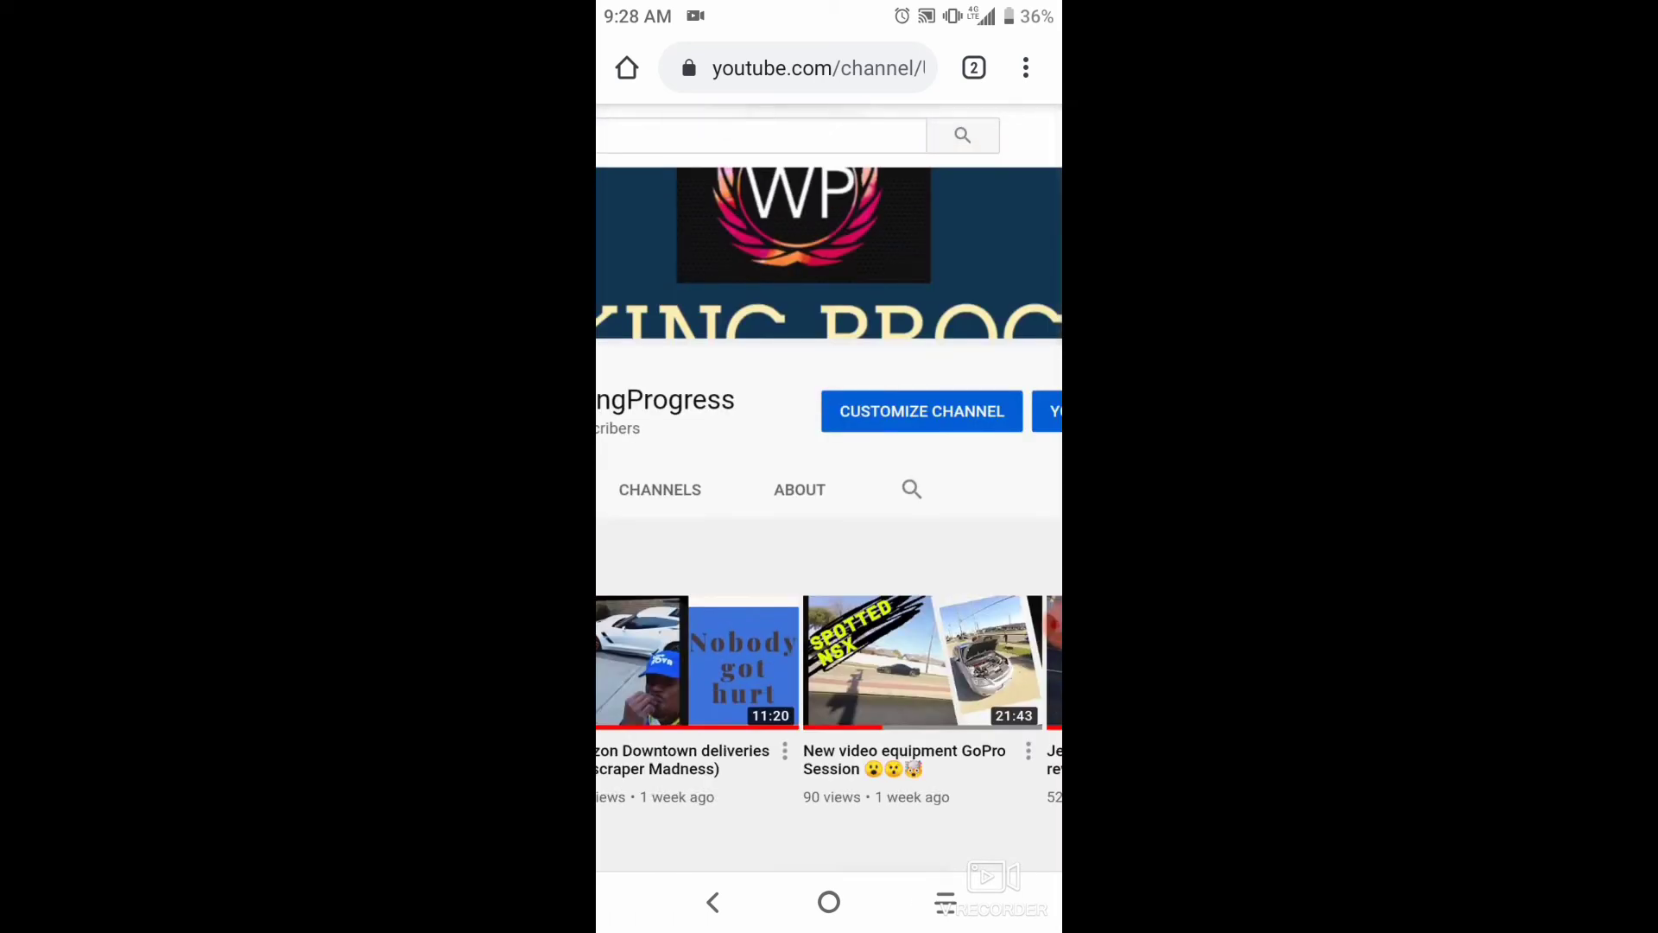
scroll(829, 492, left, 2)
double_click(1053, 624)
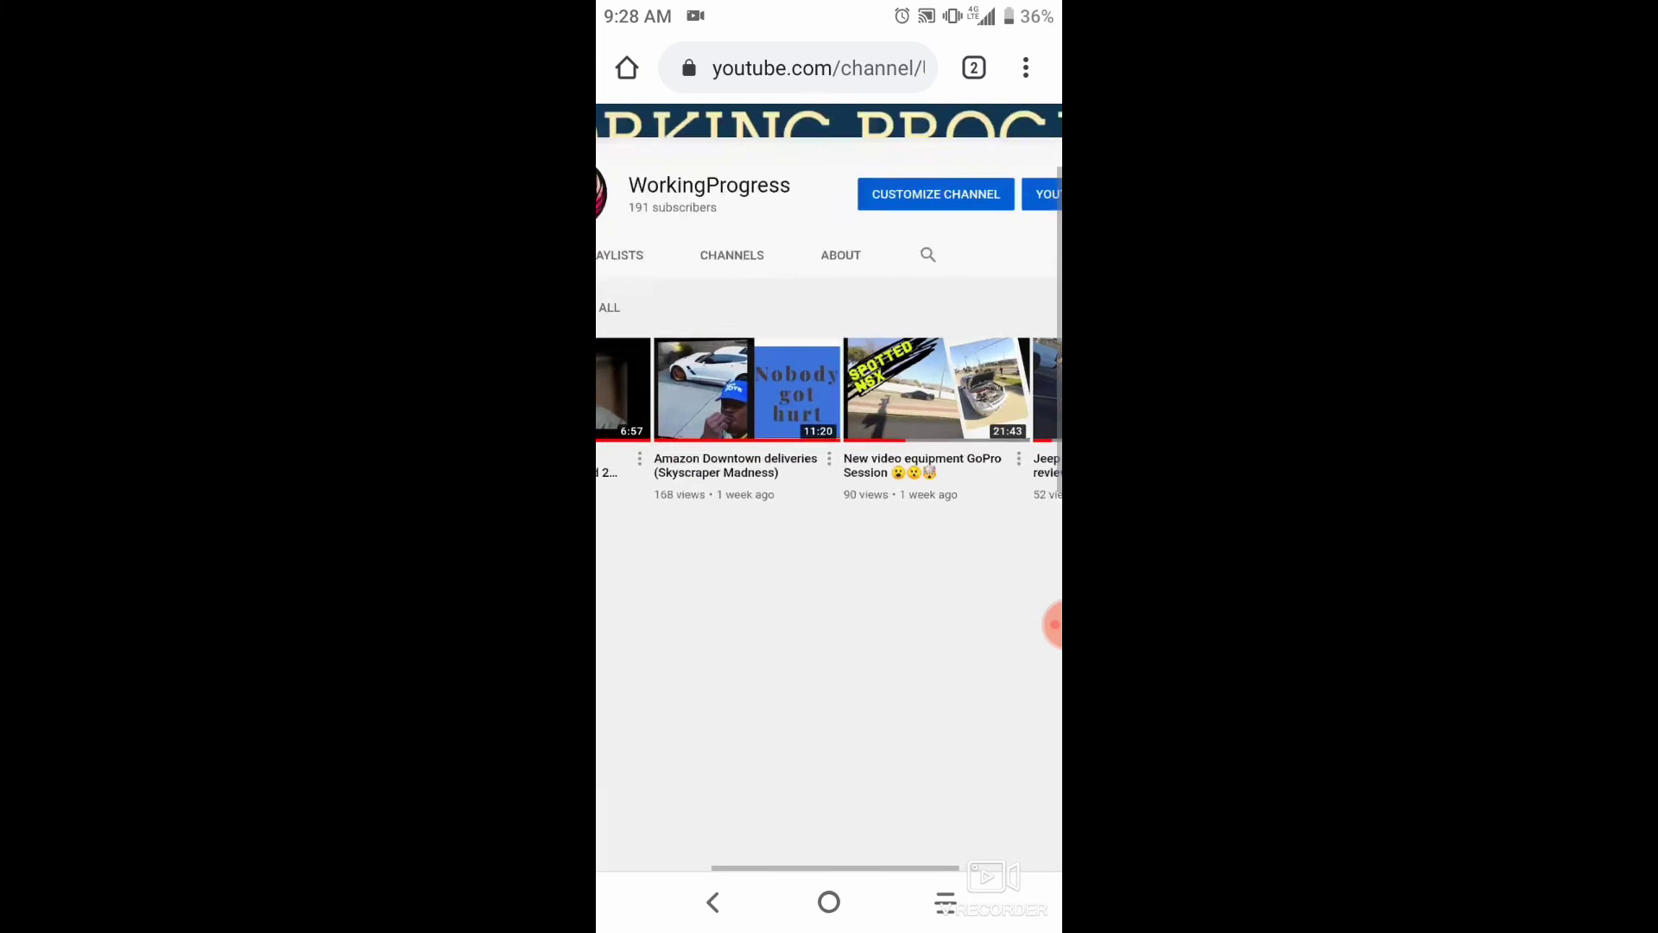
scroll(830, 482, right, 3)
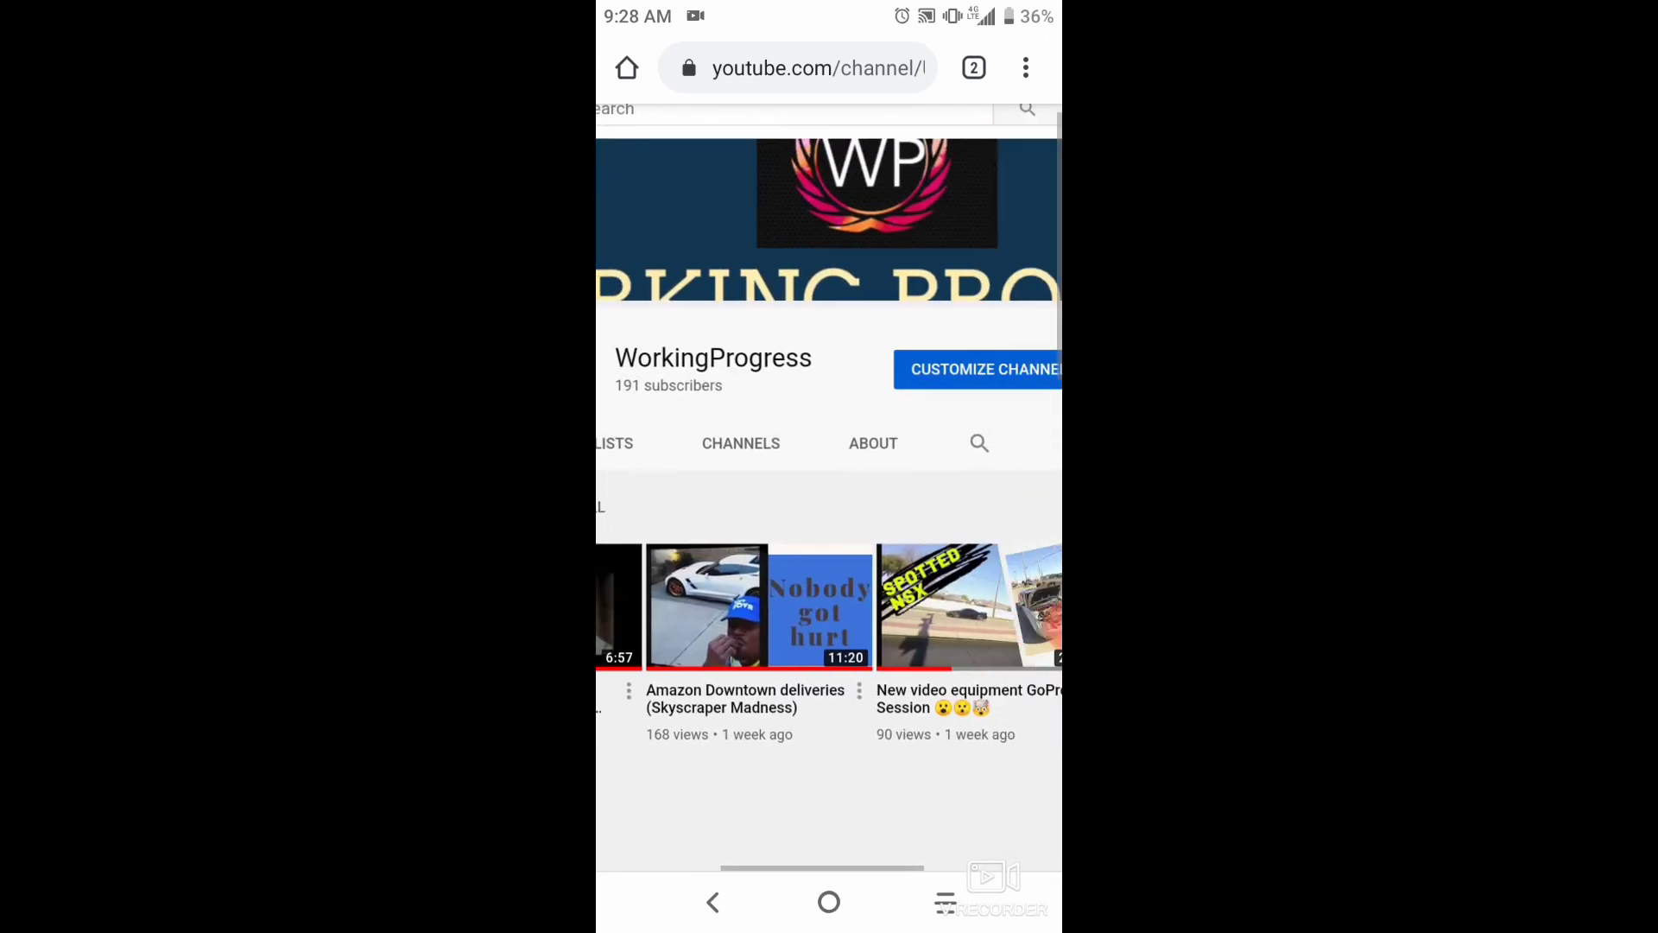
scroll(829, 483, down, 3)
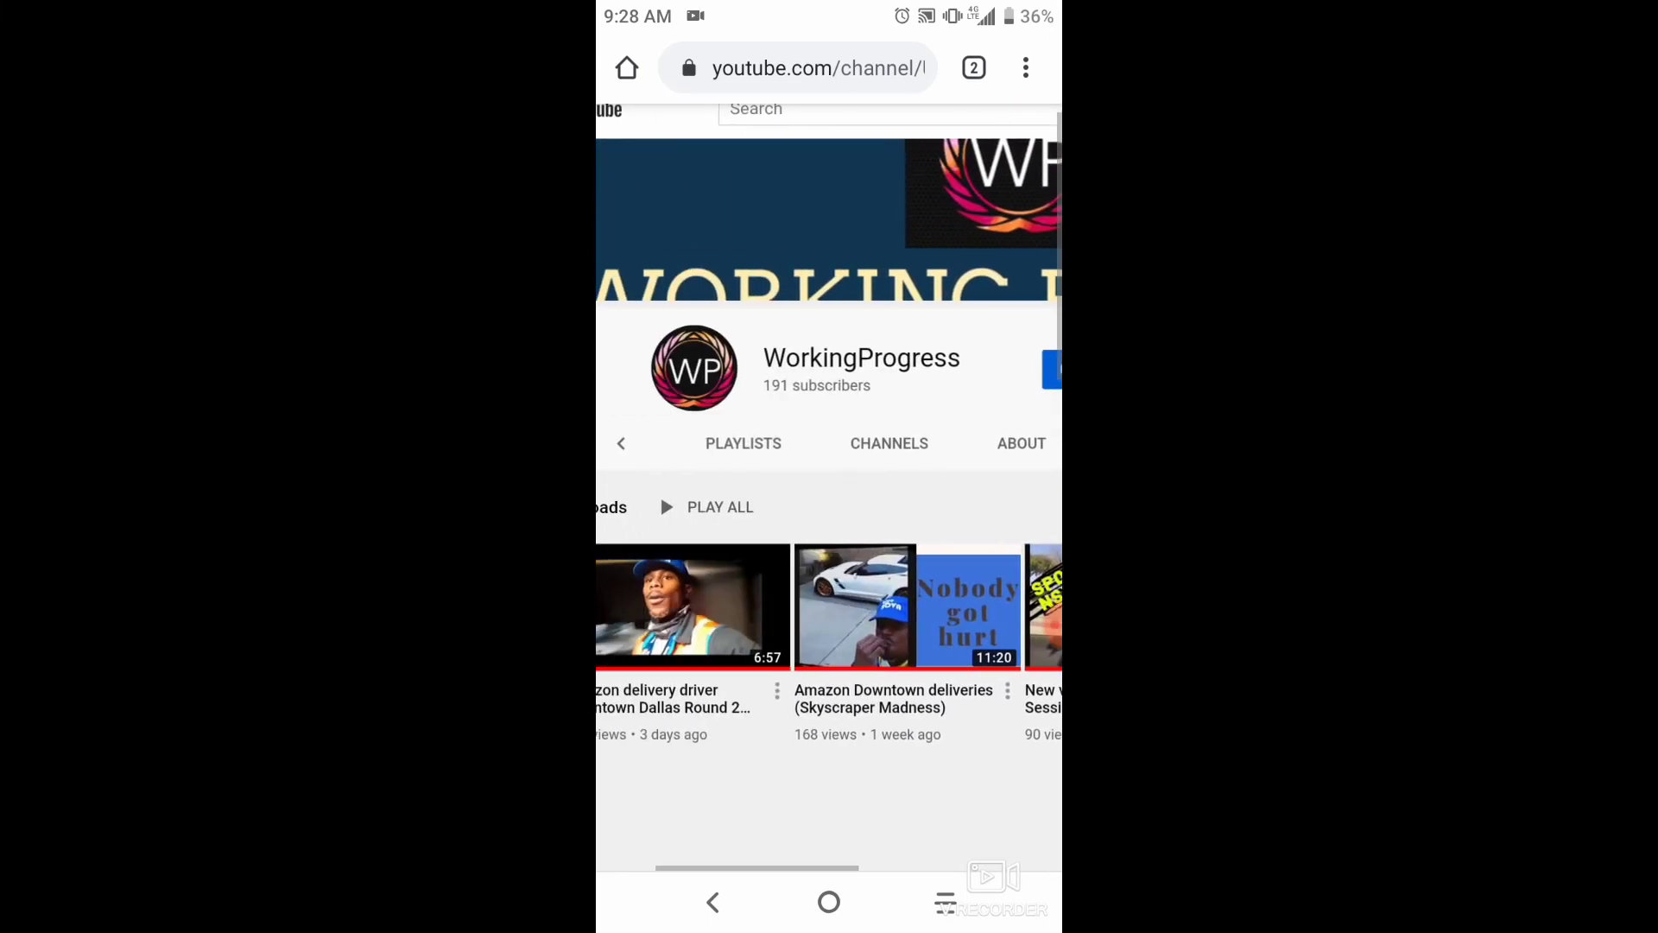
scroll(830, 483, up, 3)
scroll(830, 605, right, 1)
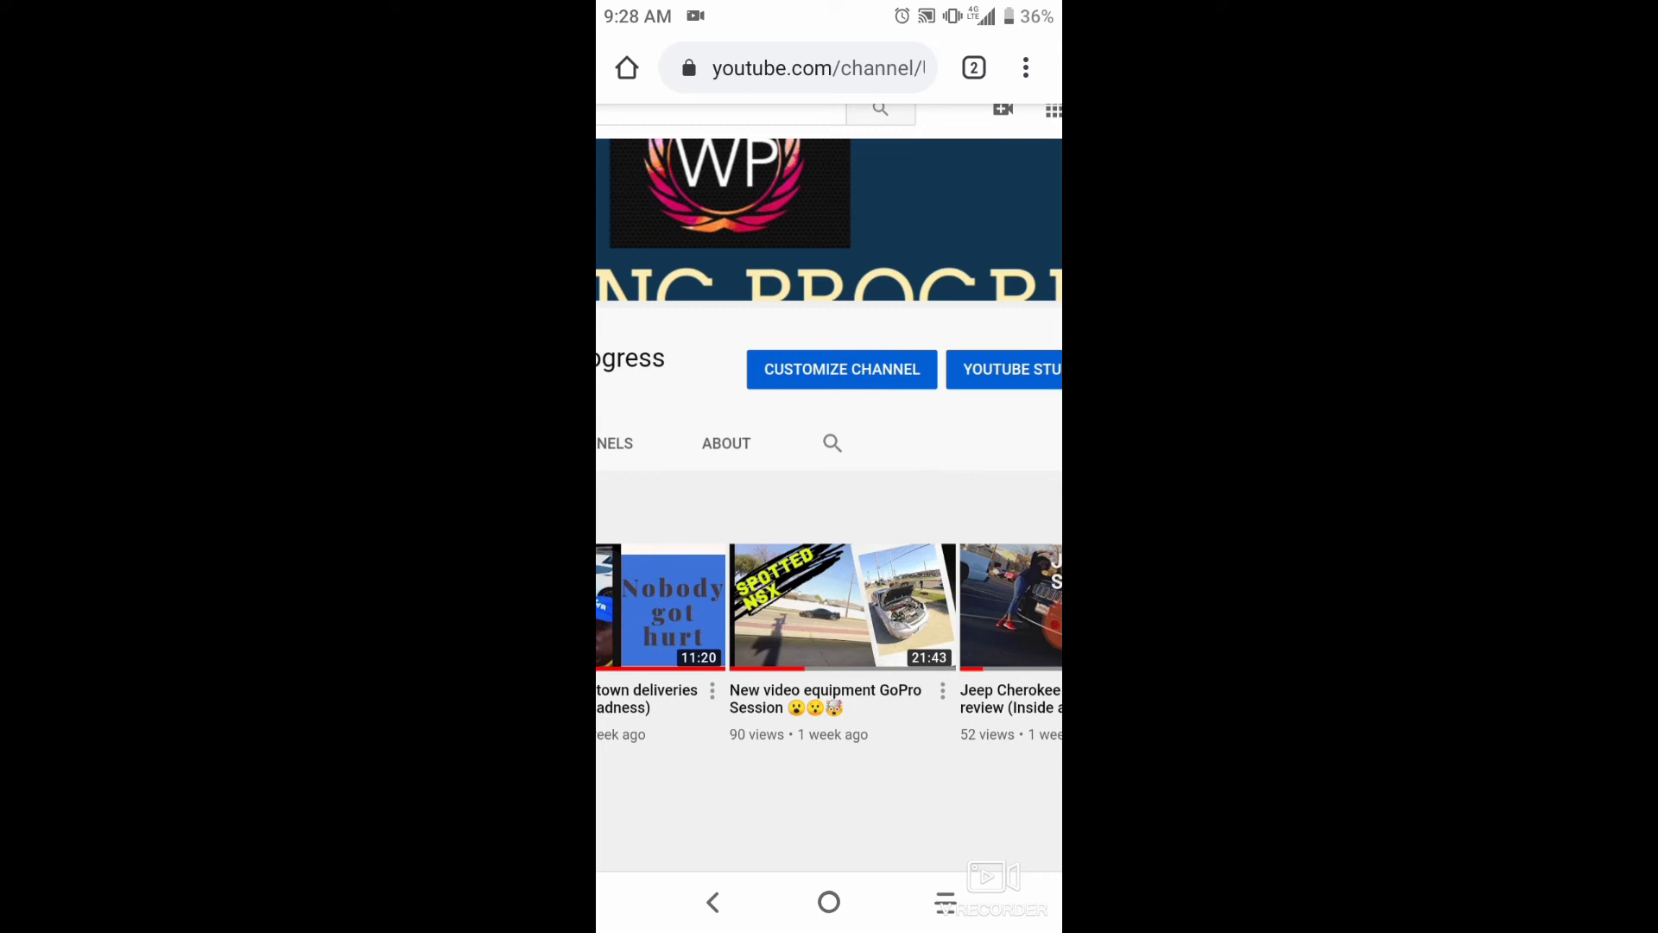
click(1049, 621)
scroll(829, 484, up, 1)
scroll(829, 483, left, 1)
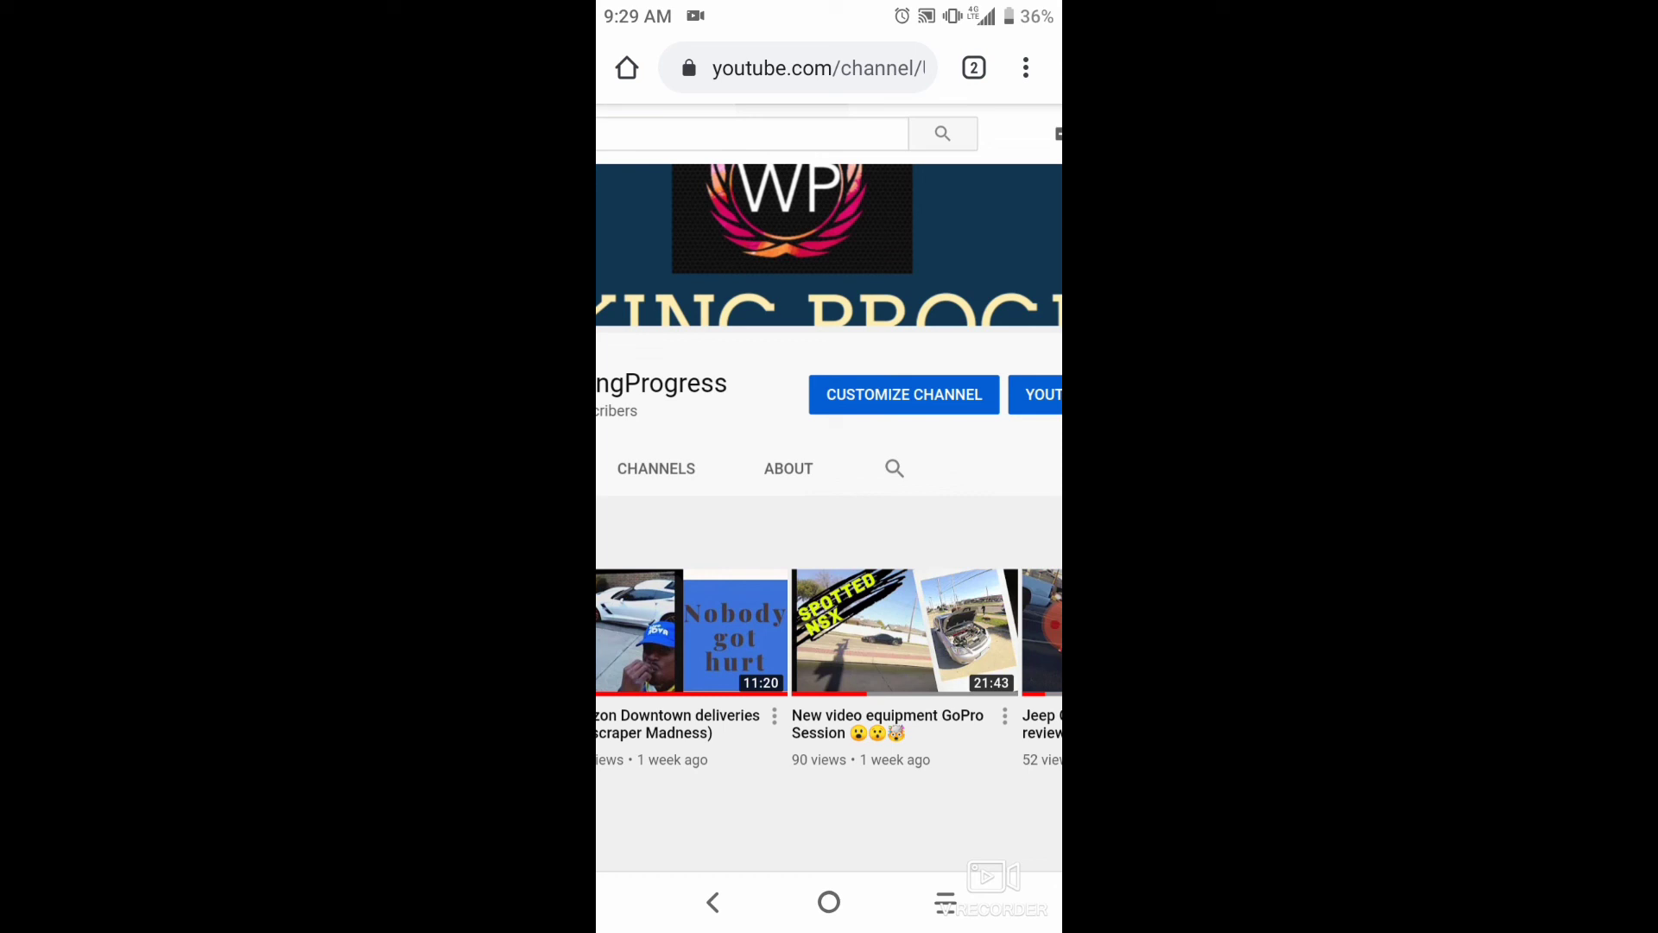
scroll(829, 483, left, 2)
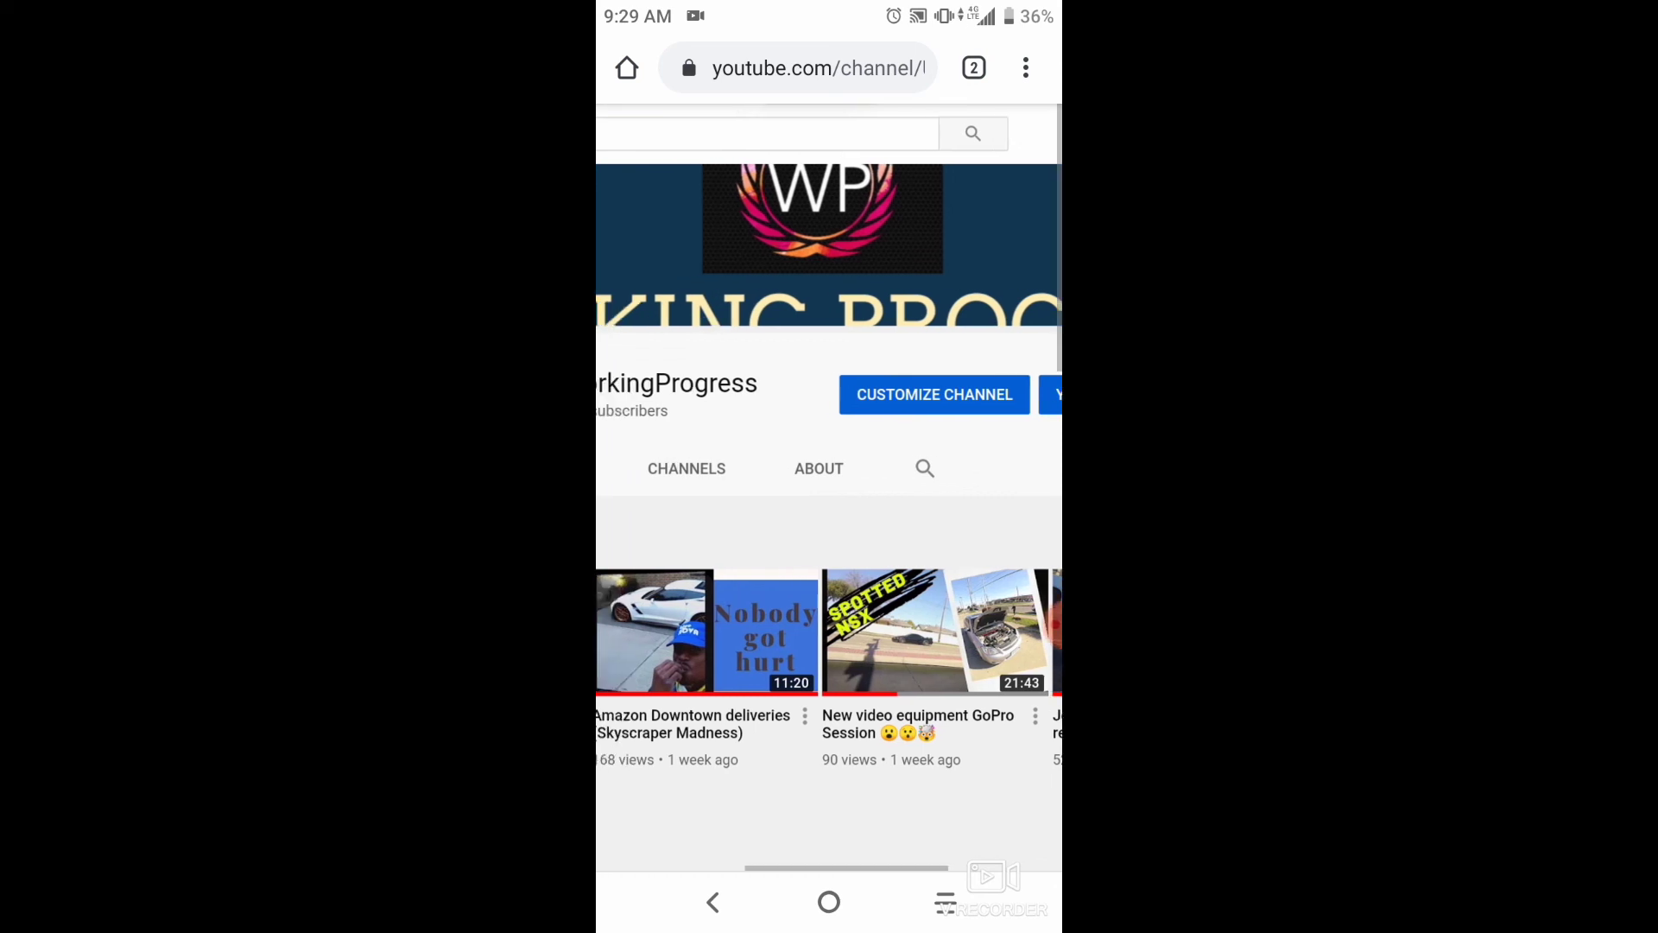
scroll(829, 483, right, 2)
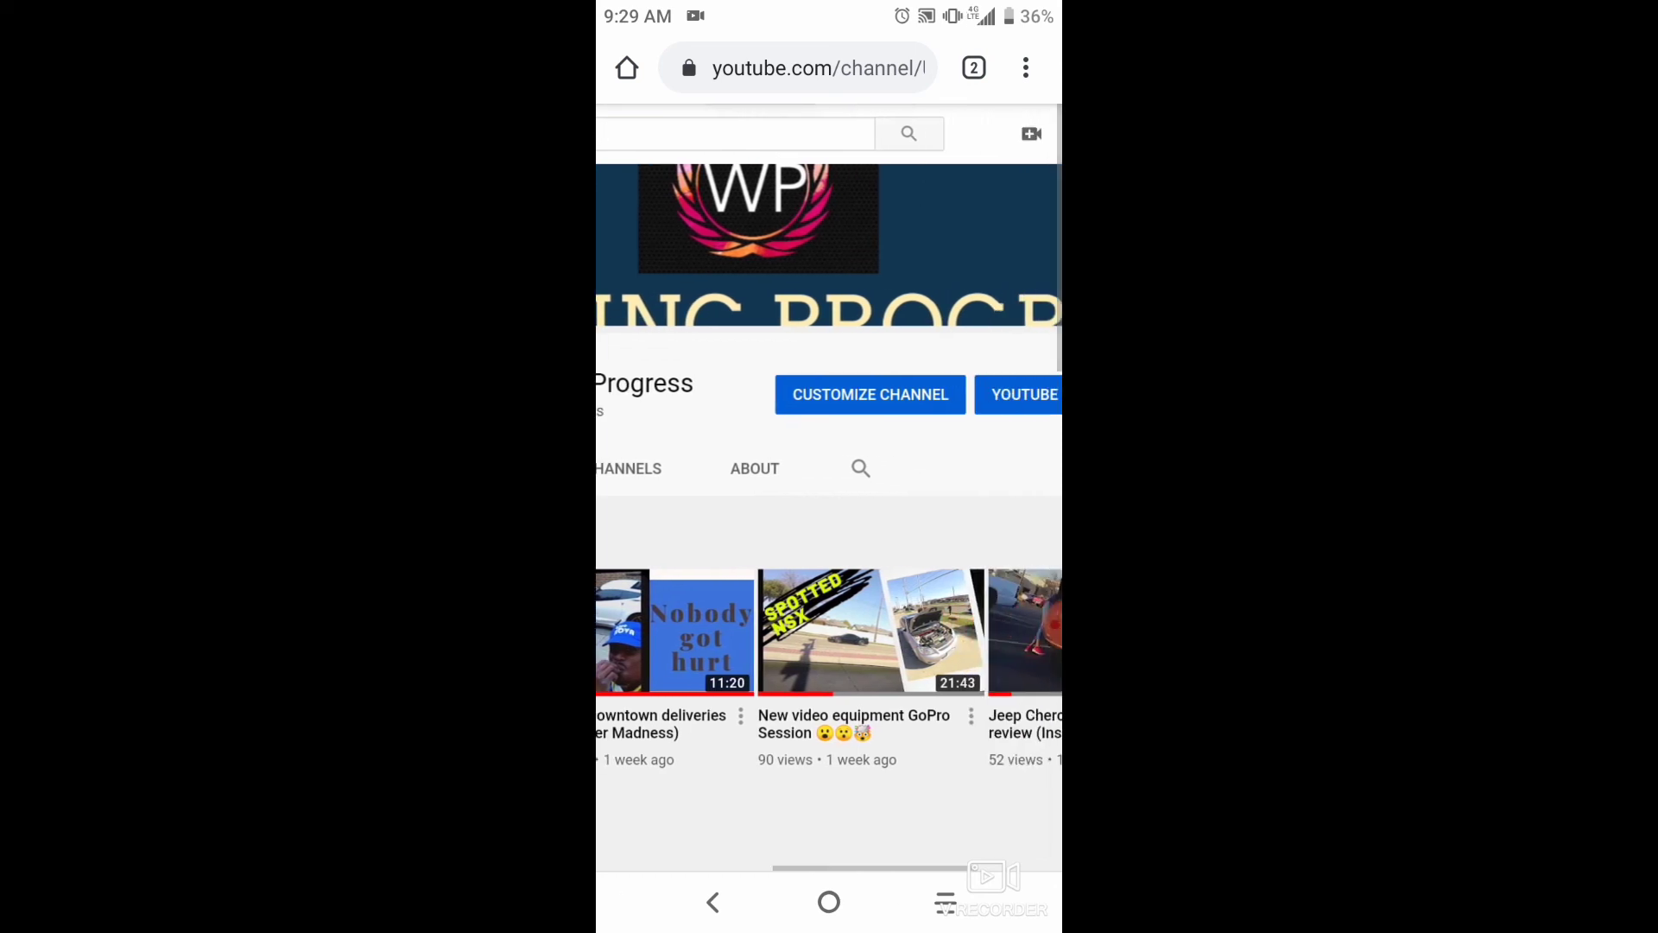
scroll(830, 484, down, 3)
scroll(829, 483, left, 4)
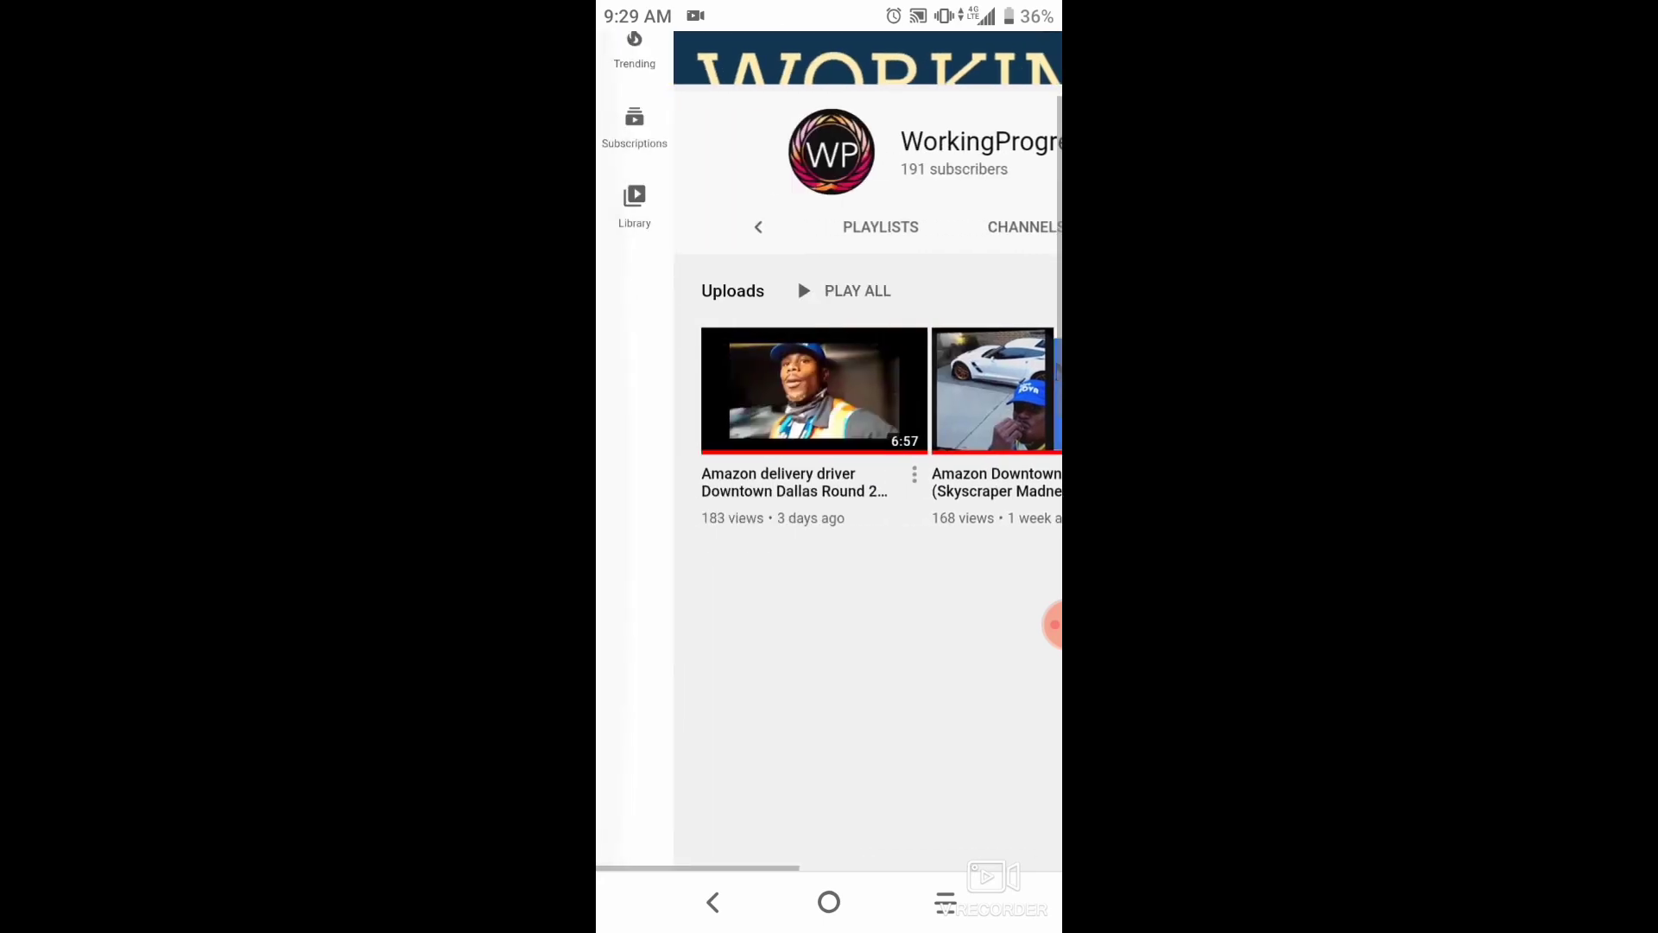
scroll(830, 483, right, 1)
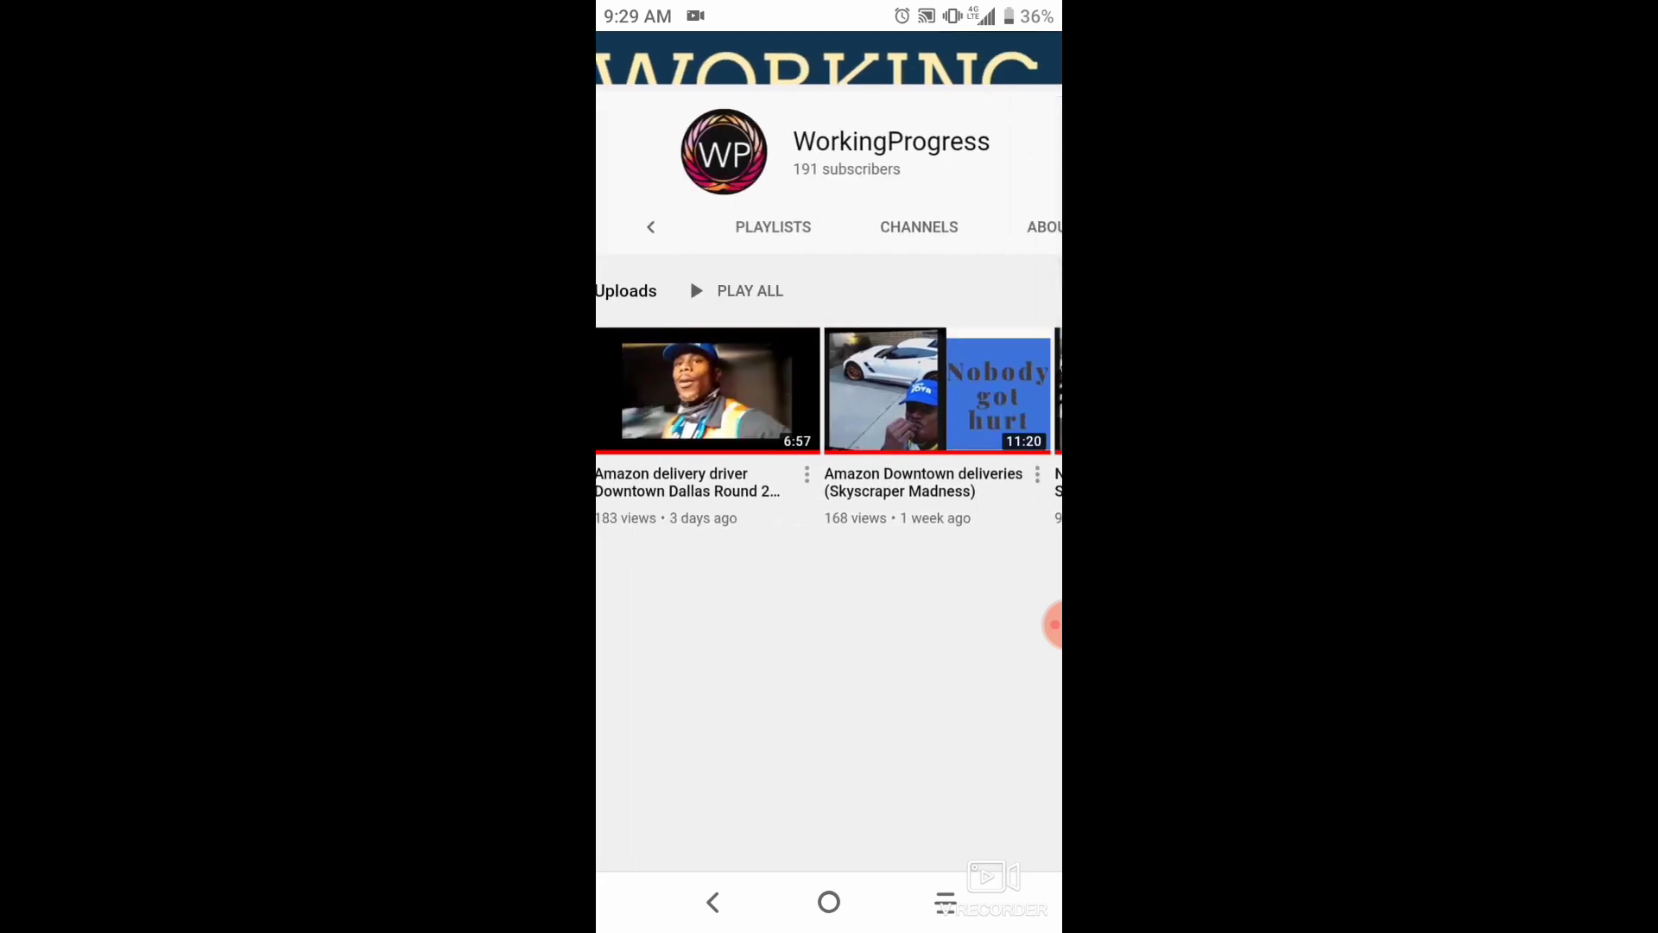
click(1052, 625)
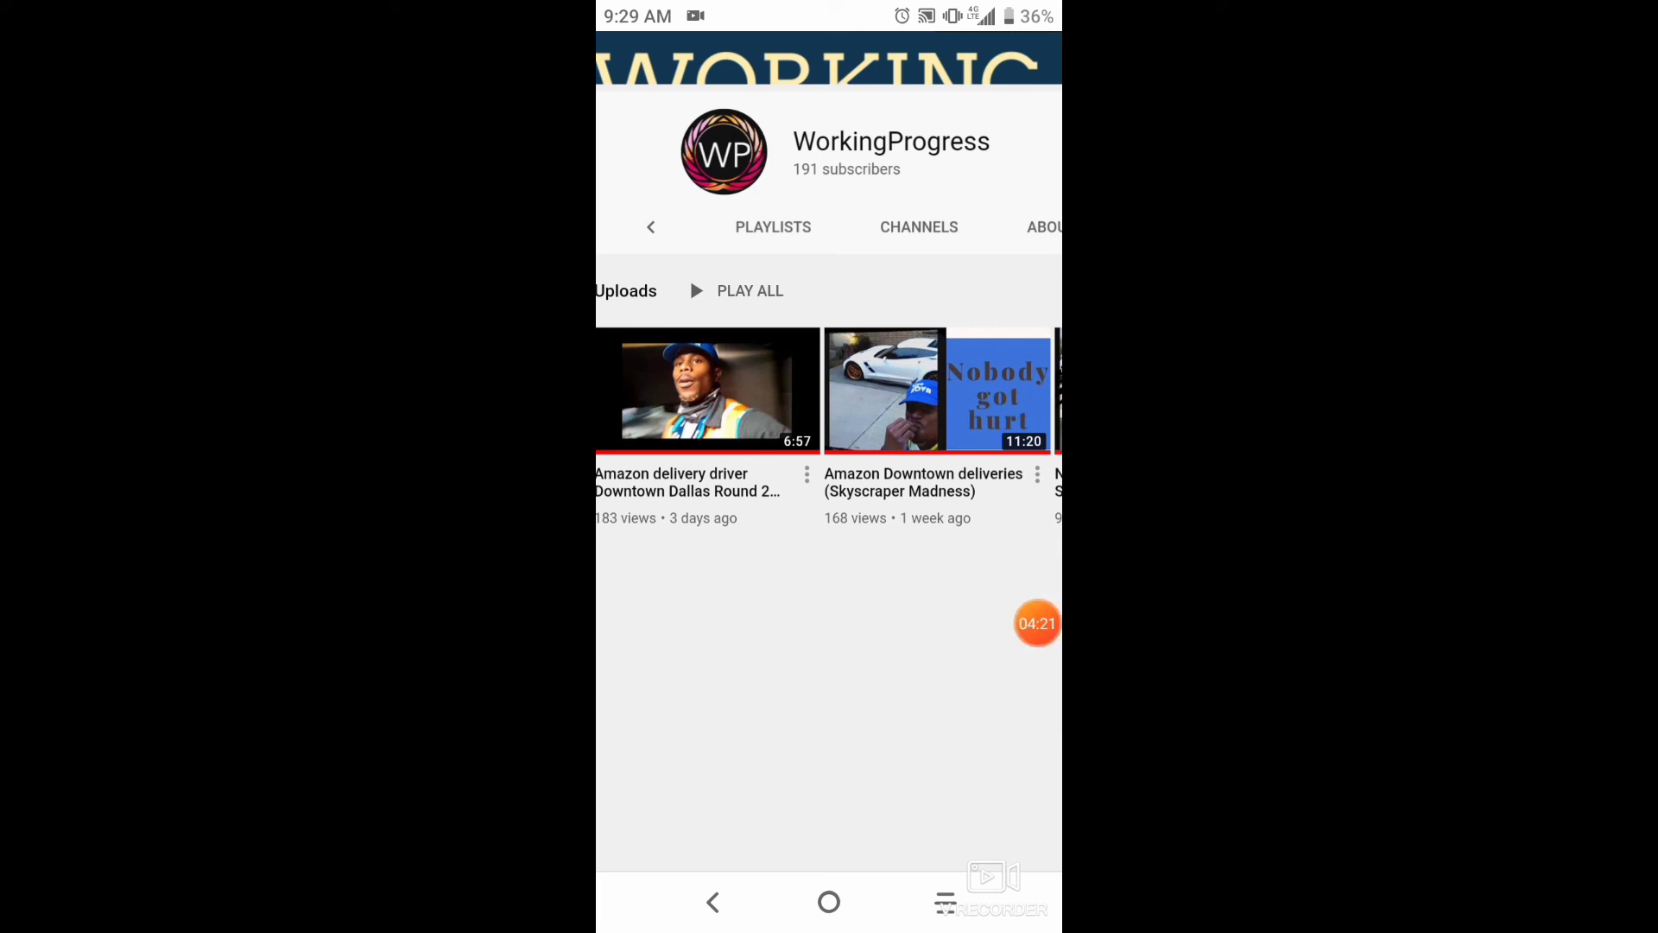